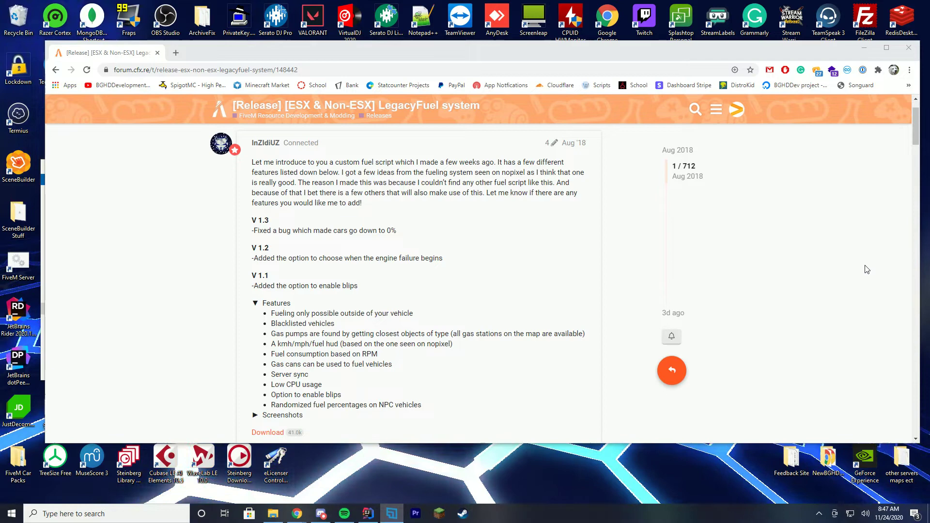
# Step: Expand the forum post's Screenshots section, view the fuel HUD images, and close them again
pyautogui.scroll(-1, 441, 189)
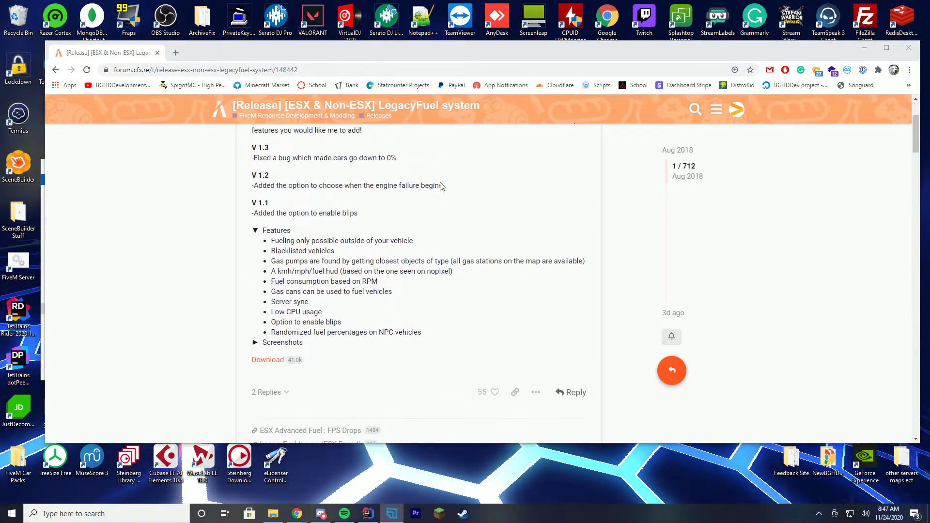
pyautogui.click(281, 367)
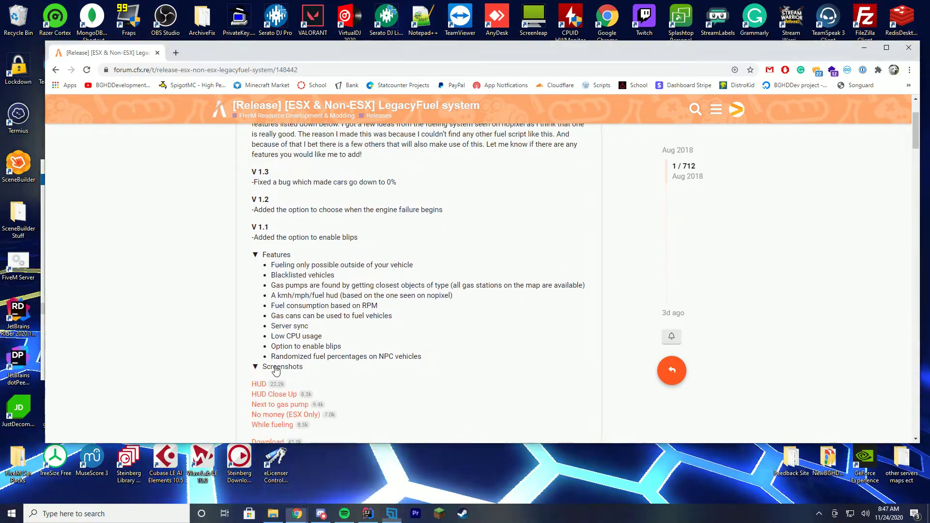
pyautogui.scroll(-2, 339, 303)
pyautogui.middleClick(265, 300)
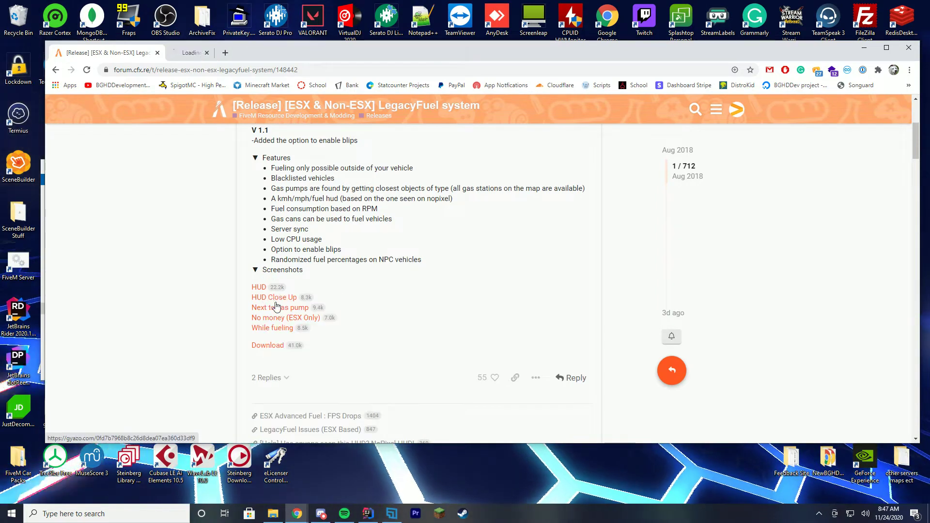
pyautogui.click(318, 53)
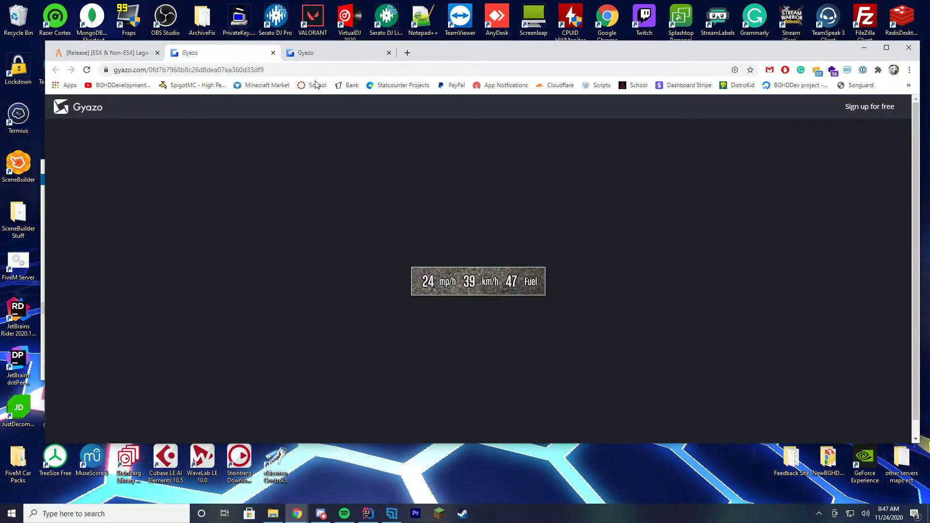
pyautogui.click(273, 53)
pyautogui.click(273, 53)
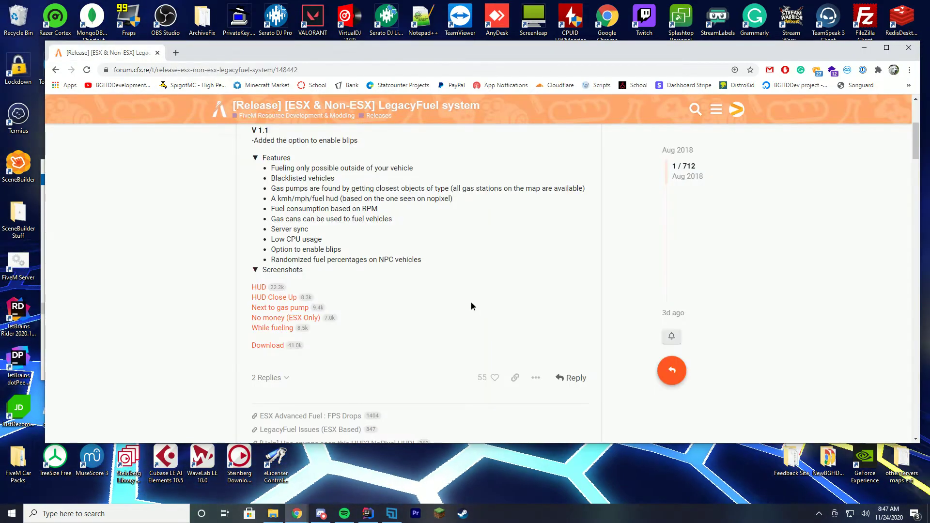
# Step: Follow the post's download to the LegacyFuel GitHub repository and read its file list and README installation instructions
pyautogui.scroll(-2, 468, 303)
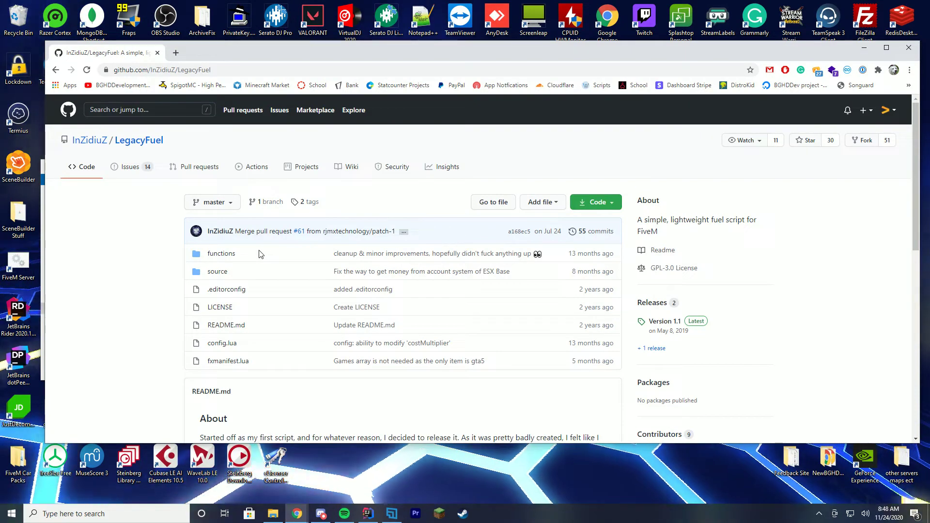
pyautogui.scroll(-2, 315, 252)
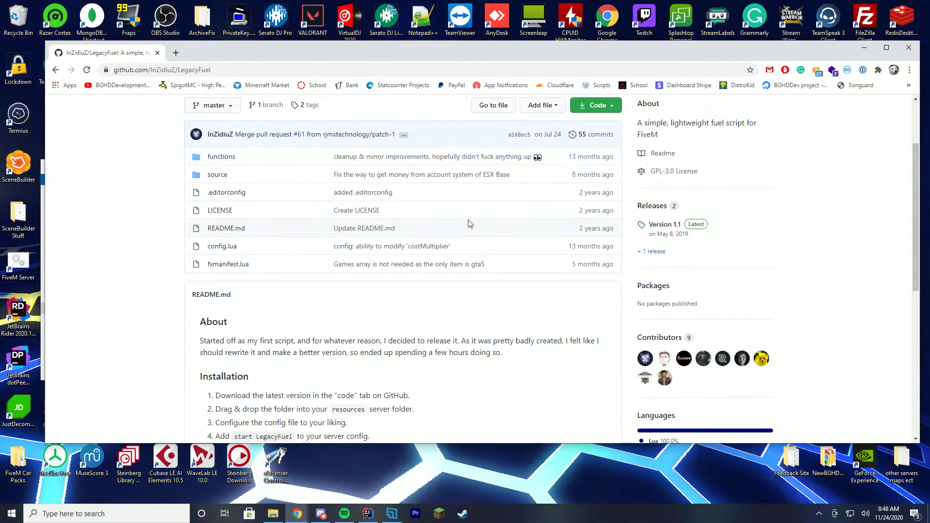
pyautogui.scroll(-2, 467, 223)
pyautogui.scroll(2, 468, 223)
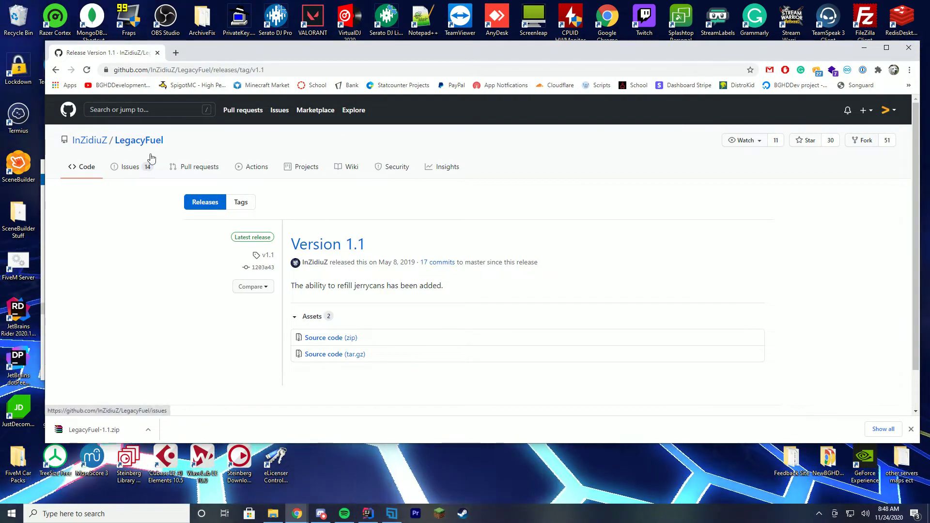
# Step: Return from the Version 1.1 release to the repository's code and review its download options, files and README
pyautogui.click(86, 166)
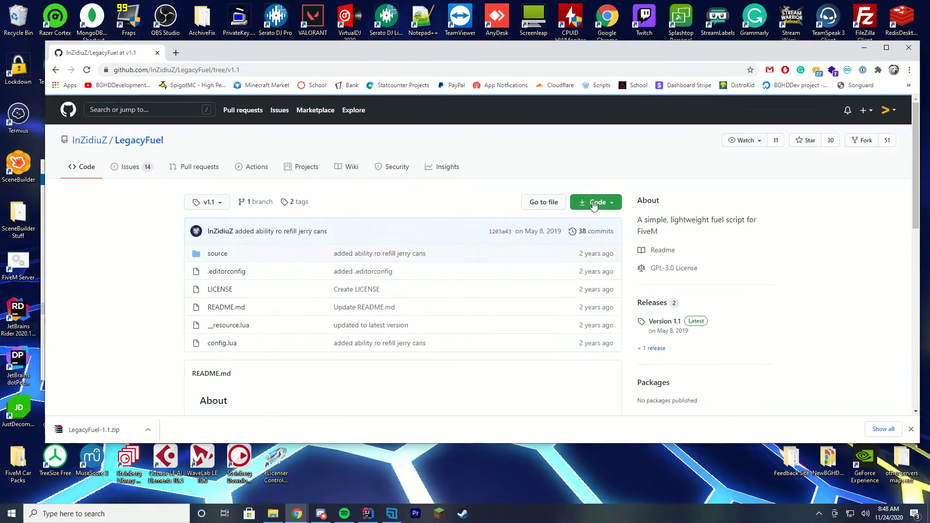
pyautogui.click(594, 206)
pyautogui.click(497, 207)
pyautogui.scroll(-2, 498, 209)
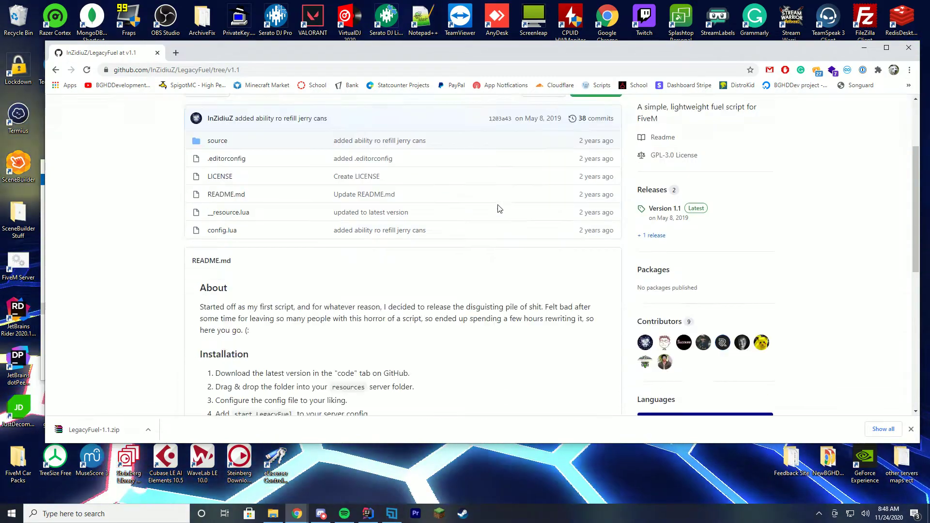
pyautogui.scroll(-2, 499, 209)
pyautogui.scroll(4, 506, 215)
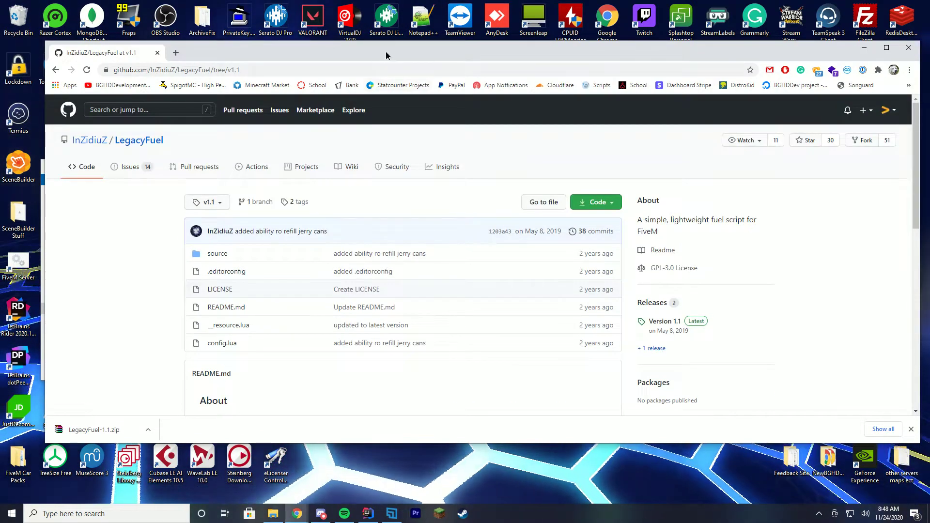
# Step: Open the downloaded LegacyFuel-1.1.zip in WinRAR and place its window beside the server-data folder window
pyautogui.moveTo(386, 55); pyautogui.dragTo(695, 51)
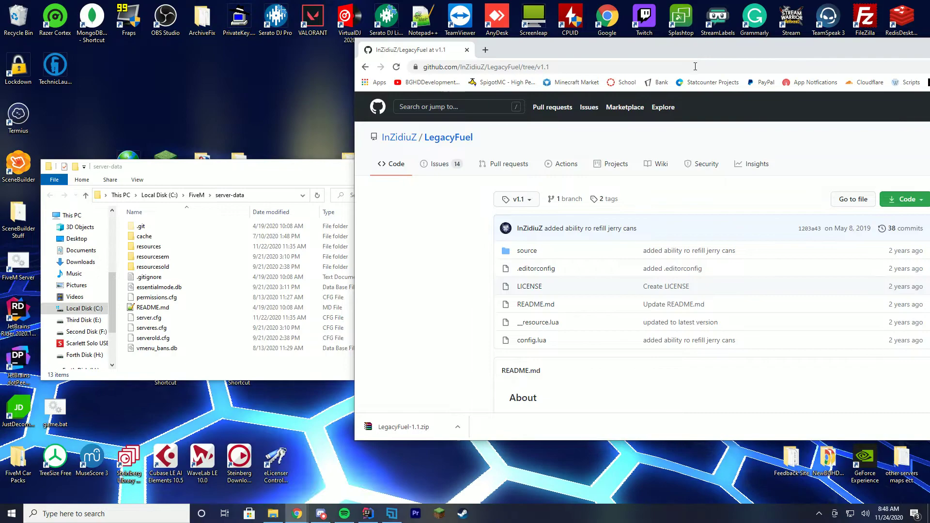
pyautogui.click(406, 427)
pyautogui.moveTo(673, 48); pyautogui.dragTo(379, 50)
pyautogui.click(903, 46)
pyautogui.moveTo(585, 187); pyautogui.dragTo(555, 177)
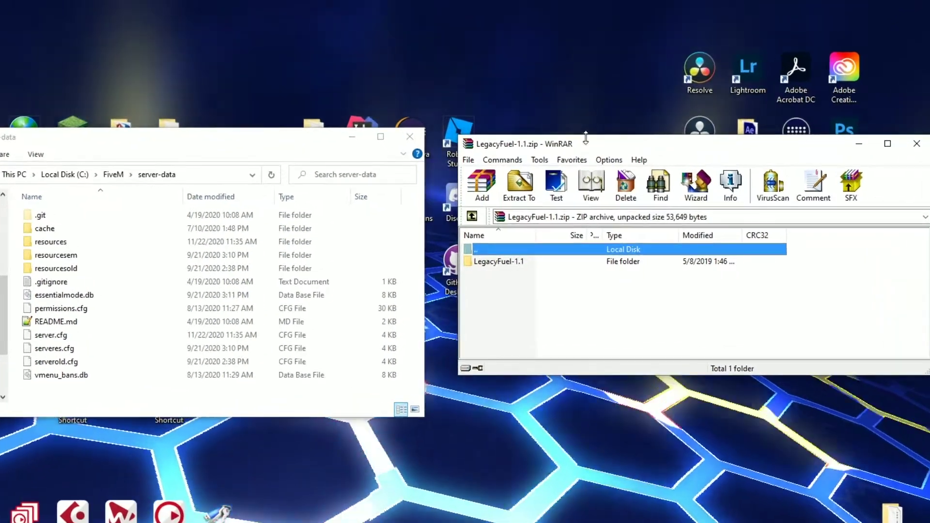
# Step: Check the archive's contents and extract the LegacyFuel-1.1 folder into the server's resources folder
pyautogui.doubleClick(498, 262)
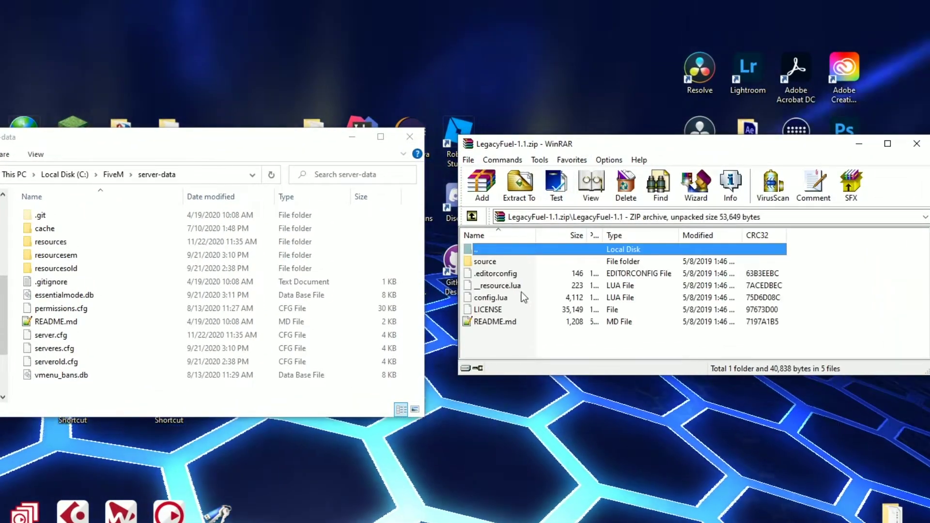
pyautogui.doubleClick(515, 252)
pyautogui.doubleClick(62, 242)
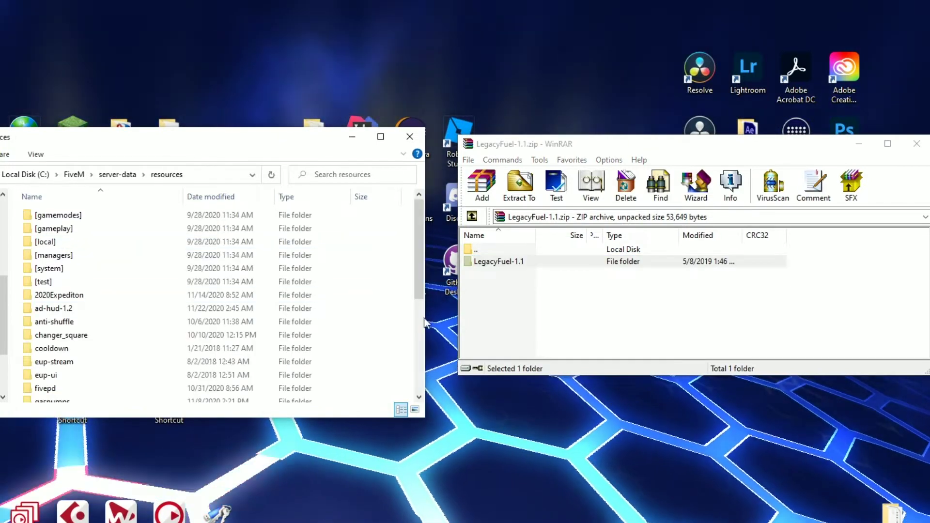
pyautogui.moveTo(496, 262); pyautogui.dragTo(407, 314)
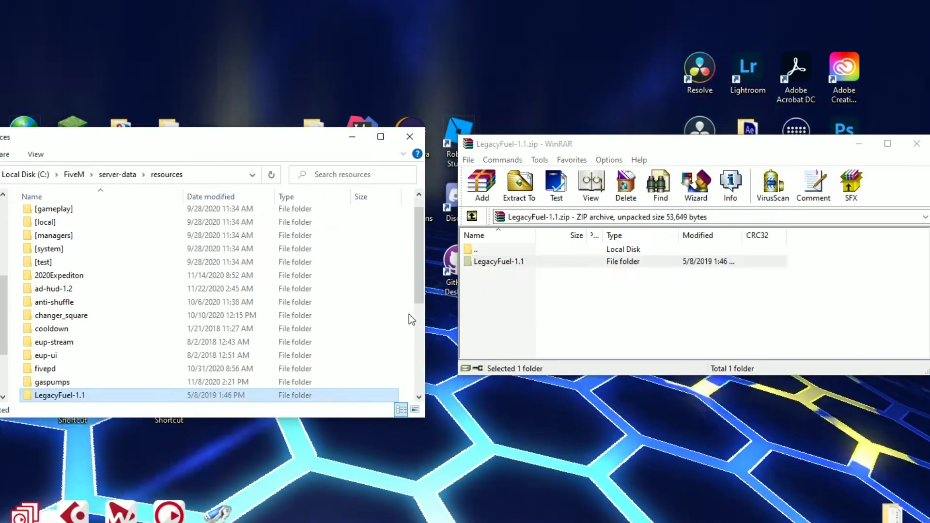
# Step: Open config.lua from the extracted LegacyFuel-1.1 folder in Notepad++
pyautogui.doubleClick(155, 395)
pyautogui.rightClick(45, 254)
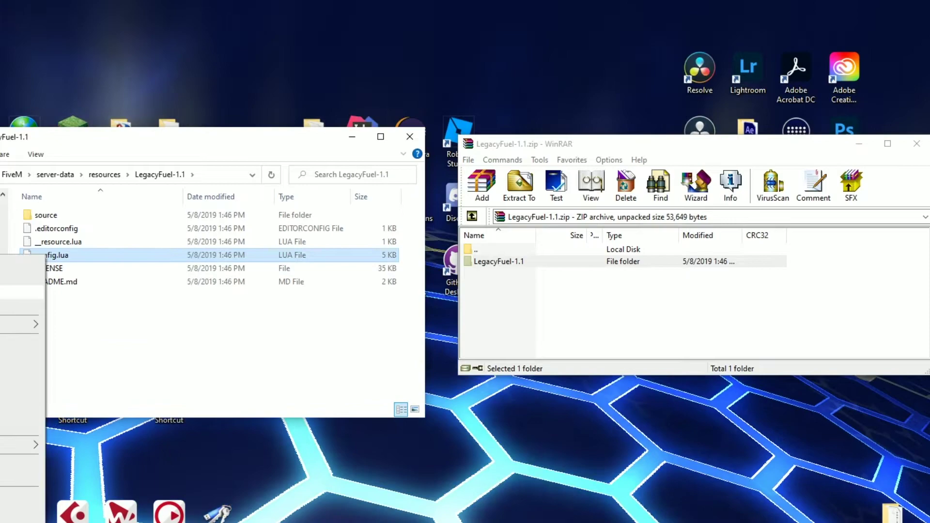
pyautogui.click(21, 292)
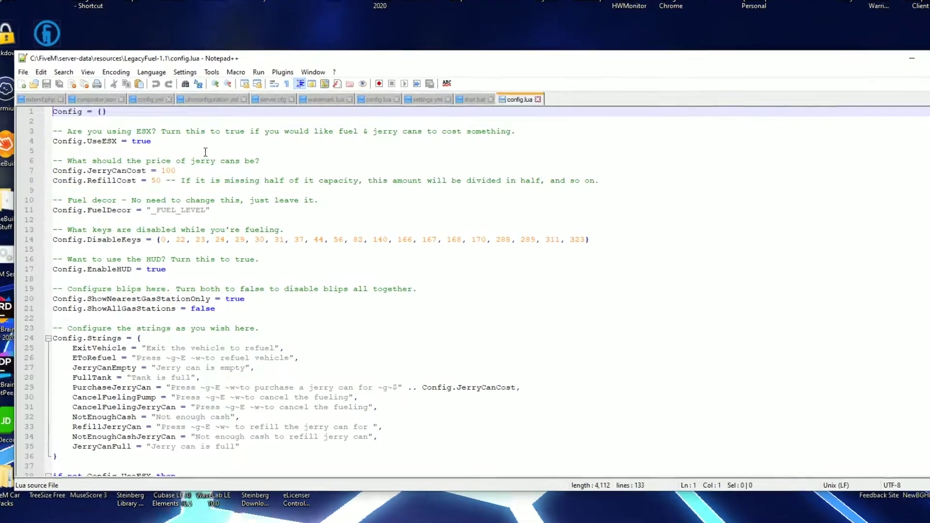
# Step: Set Config.UseESX to false in config.lua and save the file
pyautogui.click(195, 168)
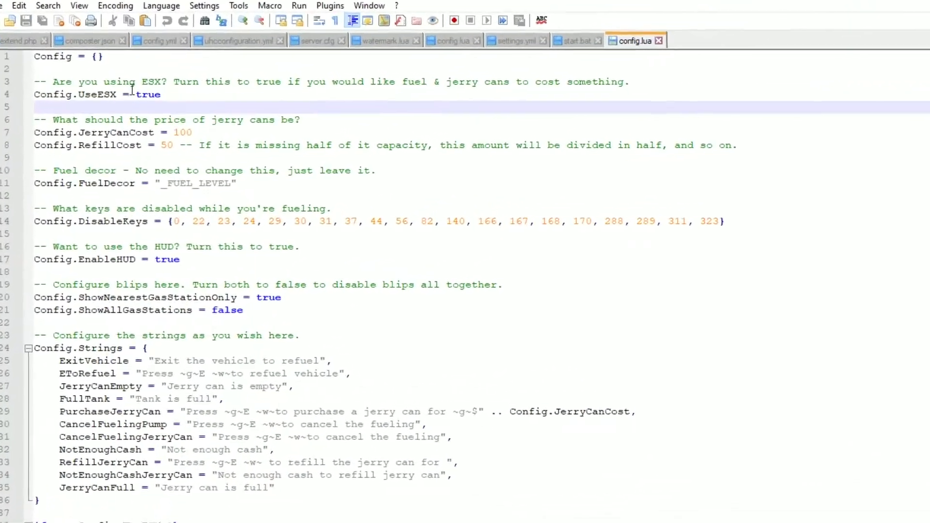
pyautogui.rightClick(144, 82)
pyautogui.doubleClick(145, 85)
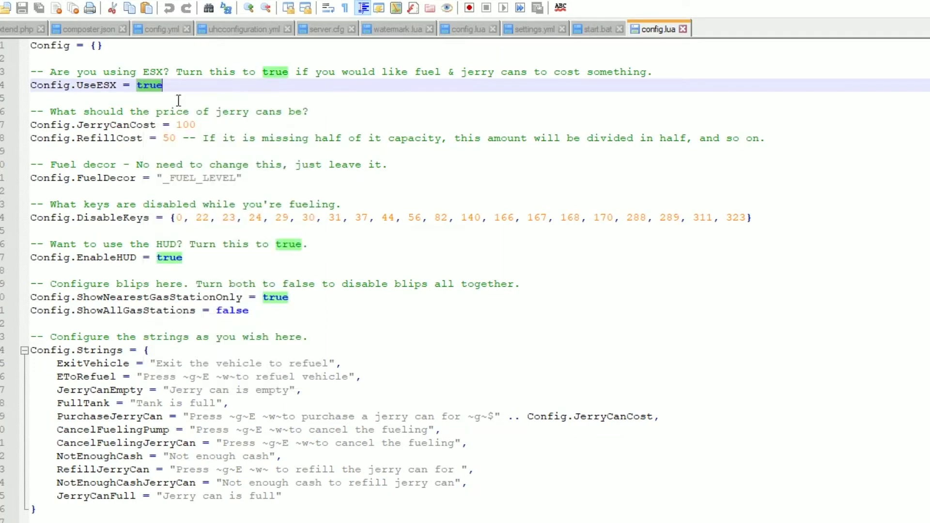
pyautogui.write('false')
pyautogui.press('Escape')
pyautogui.hotkey('ctrl', 's')
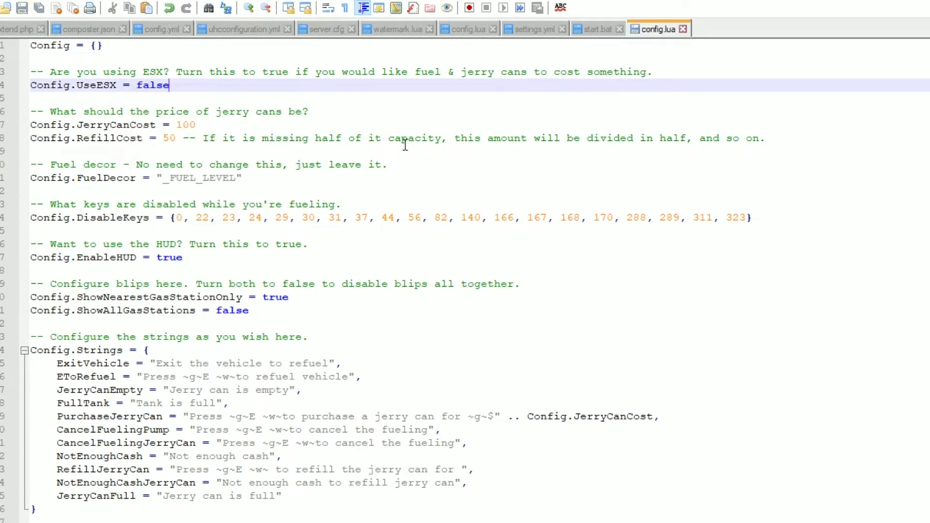
# Step: Set both Config.JerryCanCost and Config.RefillCost to 0
pyautogui.click(265, 125)
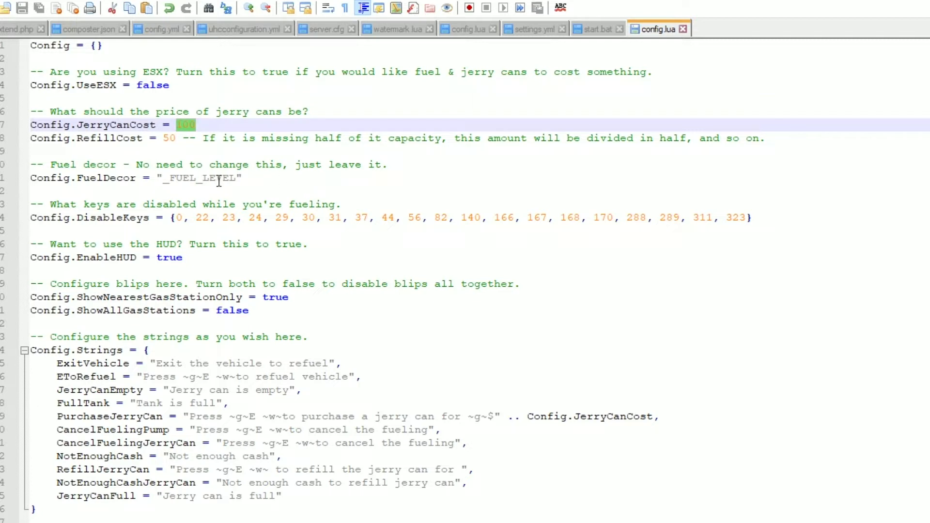
pyautogui.doubleClick(169, 138)
pyautogui.write('0')
pyautogui.click(297, 125)
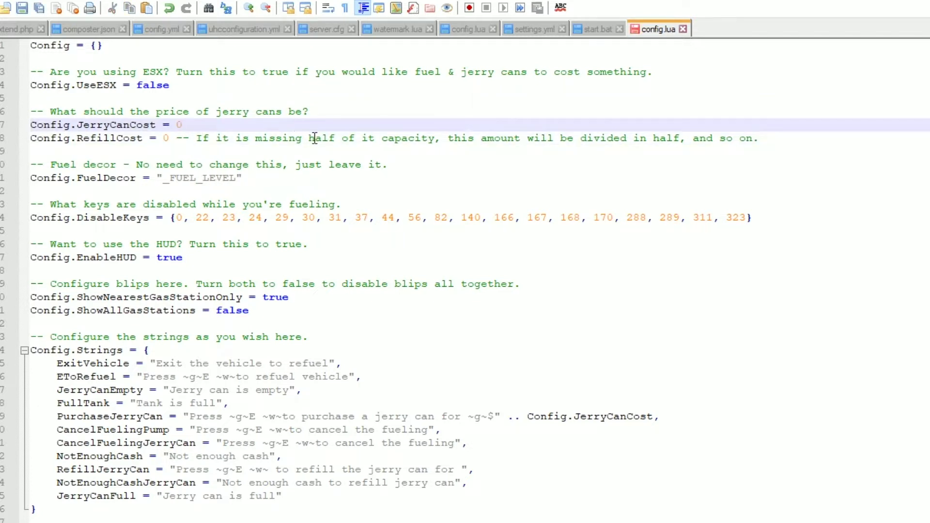
# Step: Review the fuel decor setting and the list of keys disabled while fueling
pyautogui.click(328, 175)
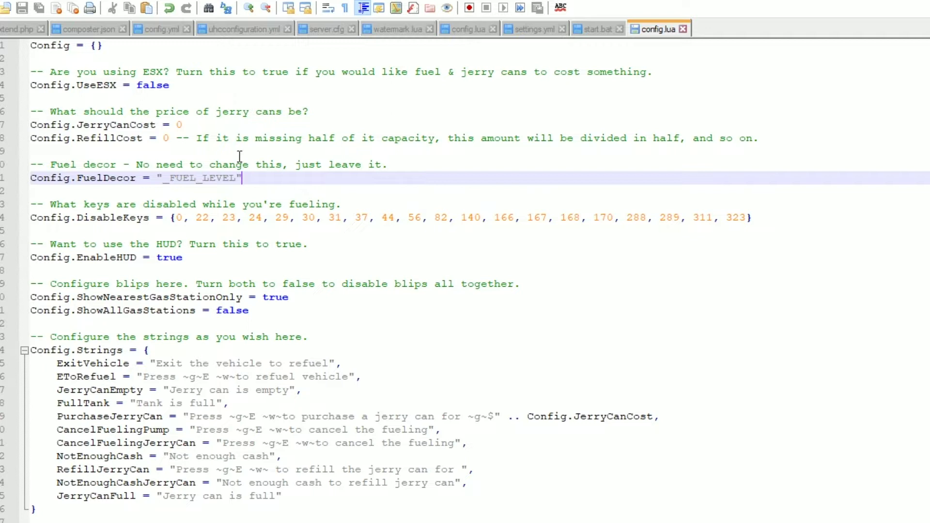
pyautogui.click(335, 164)
pyautogui.click(209, 178)
pyautogui.click(432, 262)
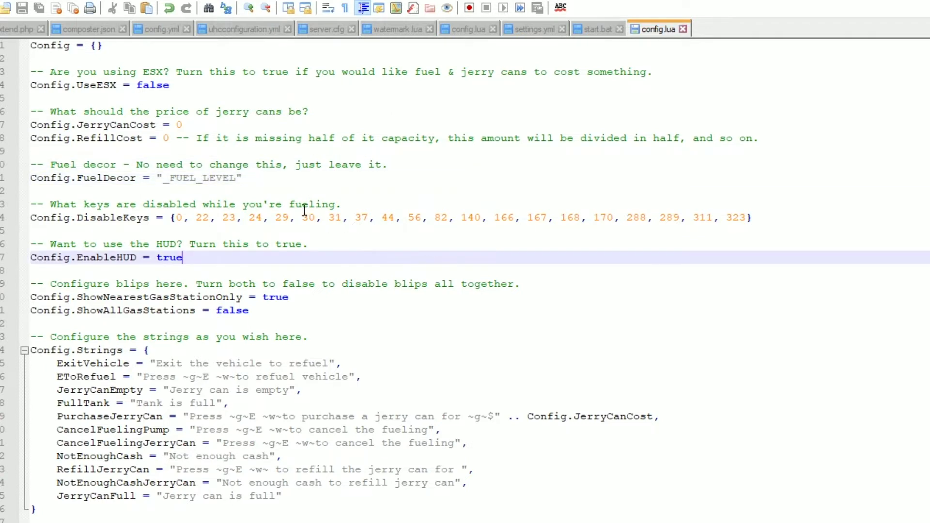
pyautogui.moveTo(304, 210); pyautogui.dragTo(342, 205)
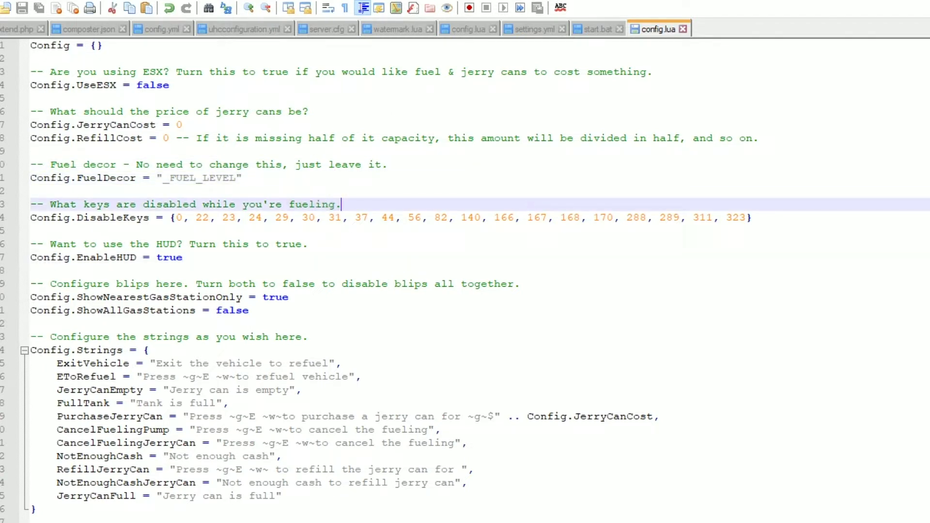
pyautogui.click(31, 231)
pyautogui.moveTo(31, 231); pyautogui.dragTo(159, 218)
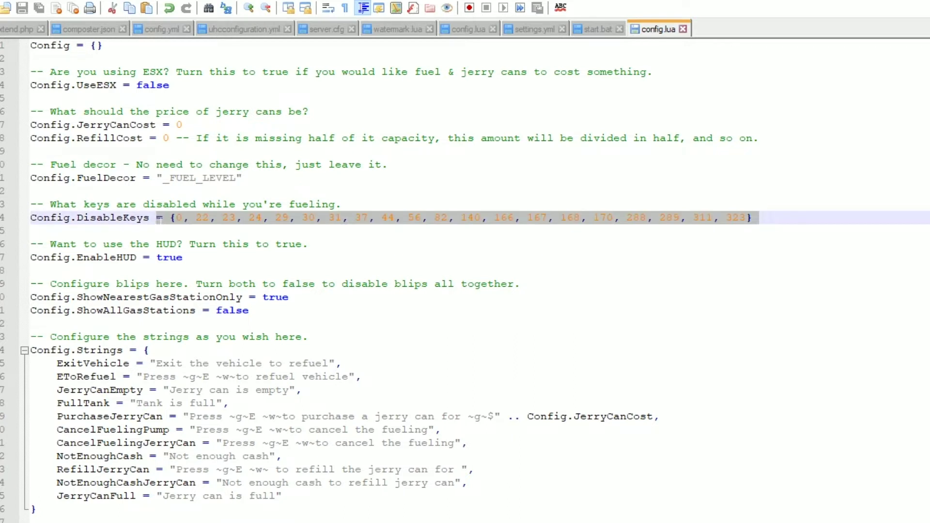
pyautogui.click(256, 231)
# Step: Set Config.EnableHUD to false
pyautogui.doubleClick(190, 258)
pyautogui.write('false')
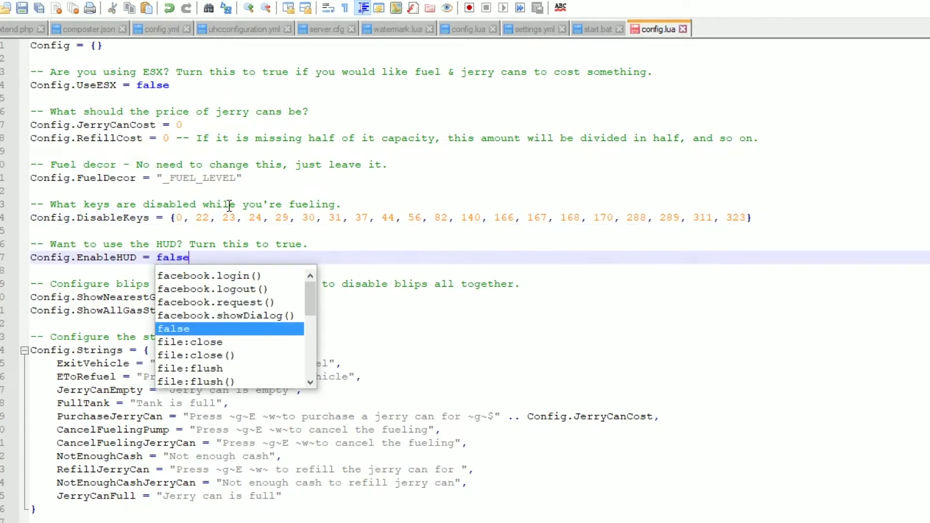
pyautogui.click(229, 205)
pyautogui.click(246, 260)
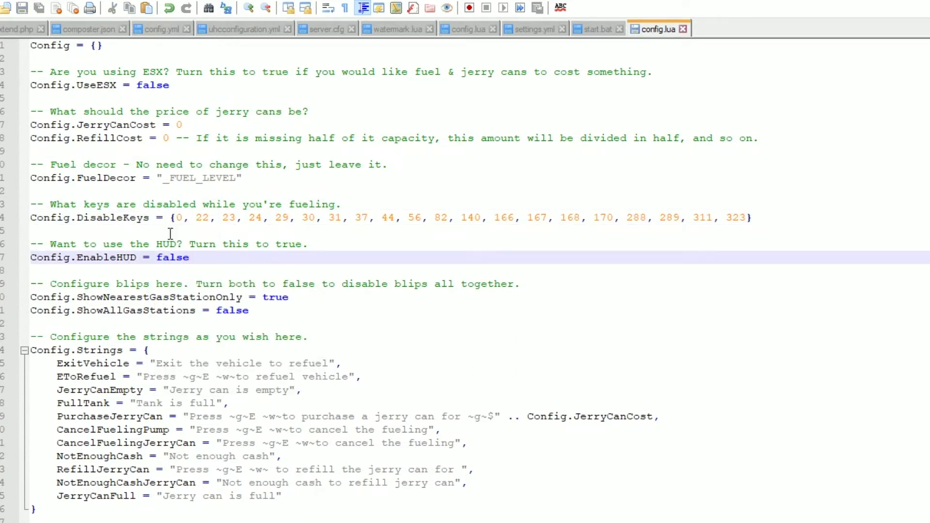
# Step: Set Config.ShowAllGasStations to true and check the strings and pump models in the rest of the file
pyautogui.doubleClick(270, 314)
pyautogui.write('true')
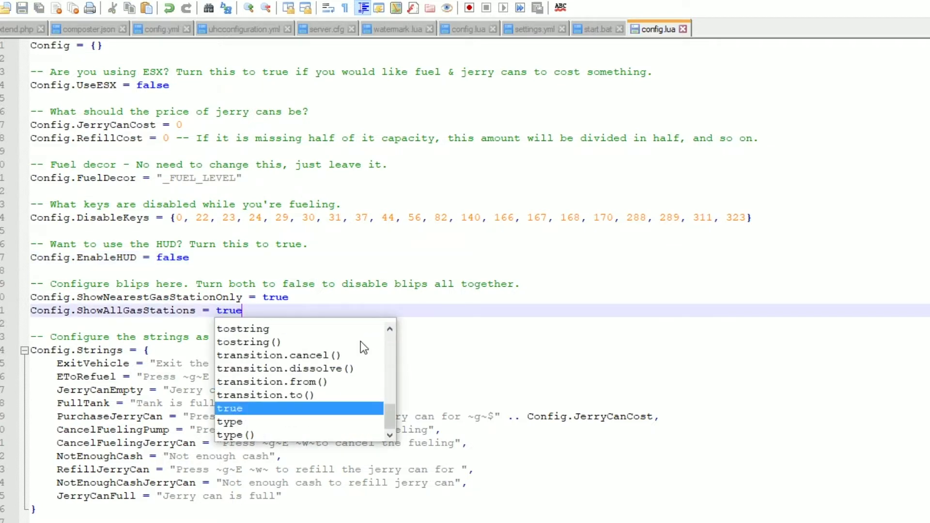
pyautogui.click(360, 271)
pyautogui.scroll(-5, 368, 282)
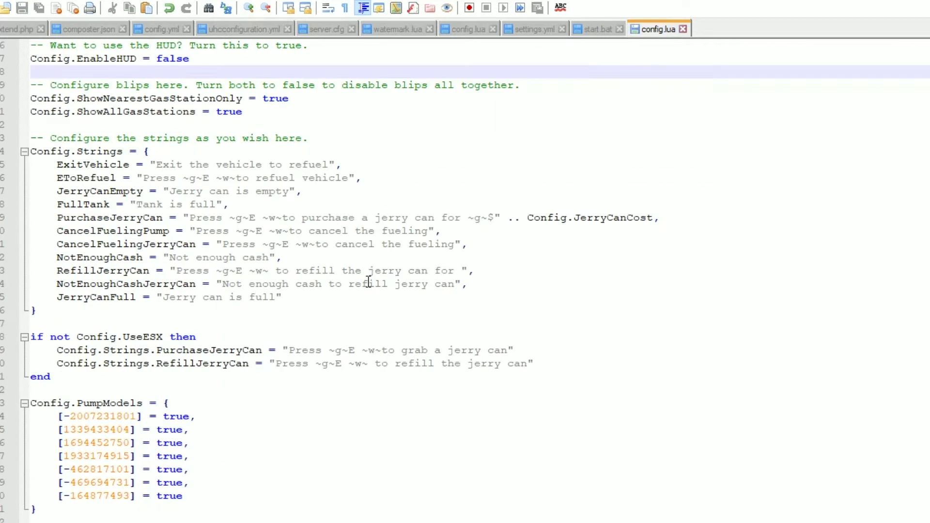
pyautogui.scroll(5, 496, 324)
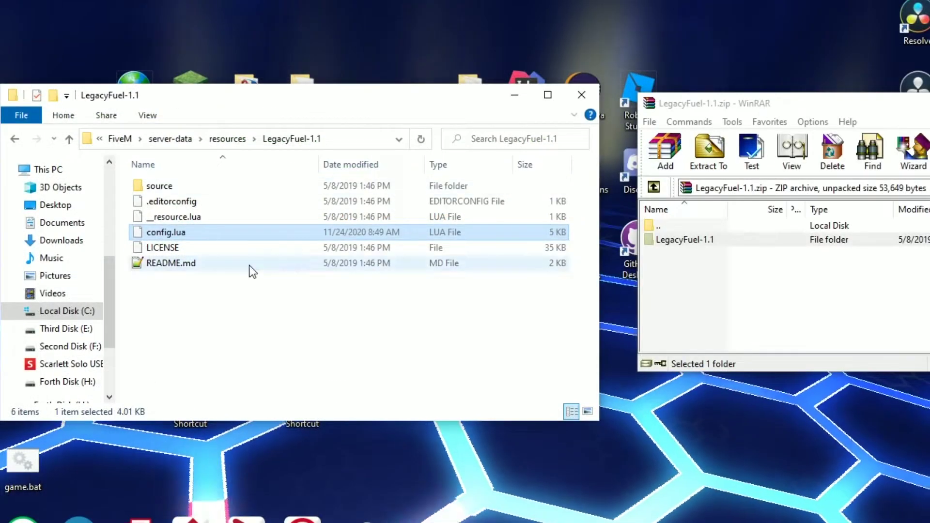
# Step: Edit and copy the LegacyFuel-1.1 folder's name in resources, and return to the server-data folder
pyautogui.hotkey('alt', 'Up')
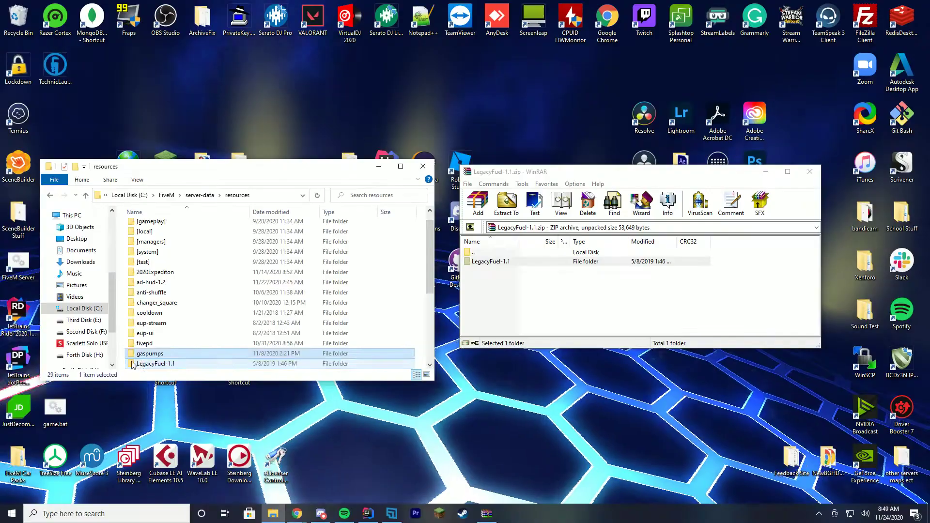
pyautogui.rightClick(141, 364)
pyautogui.click(53, 337)
pyautogui.hotkey('ctrl', 'c')
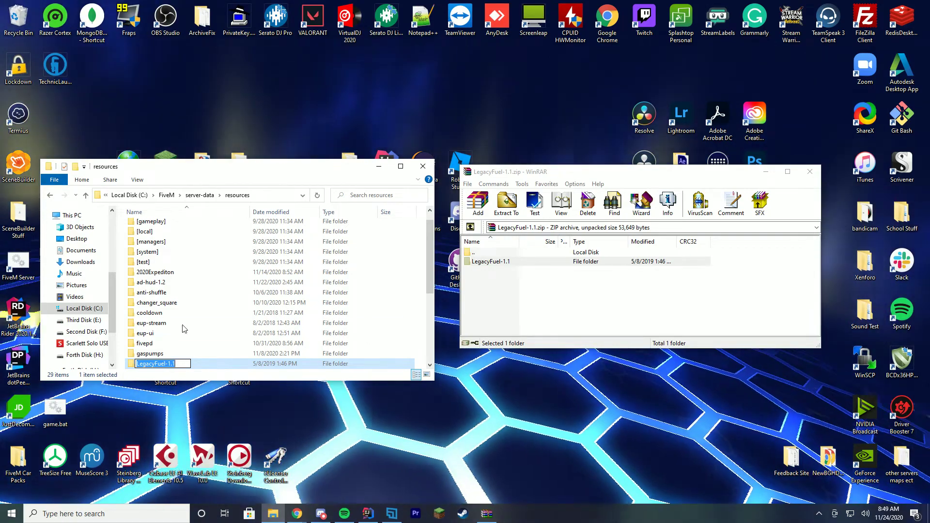
pyautogui.press('BackSpace')
pyautogui.press('Return')
pyautogui.click(199, 194)
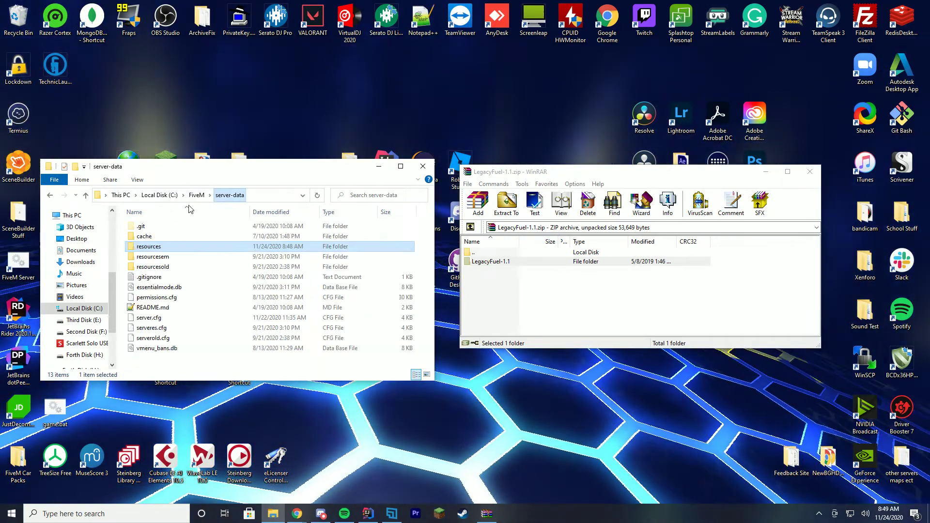
# Step: Open server.cfg in Notepad++, add the line "ensure LegacyFuel-1.1" below "ensure ad-hud-1.2", then save and close the file
pyautogui.rightClick(152, 317)
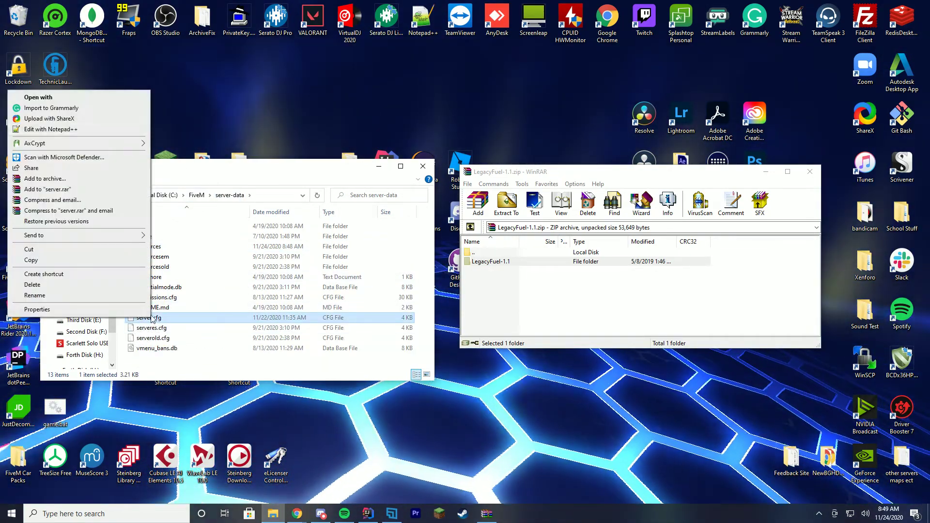
pyautogui.click(79, 130)
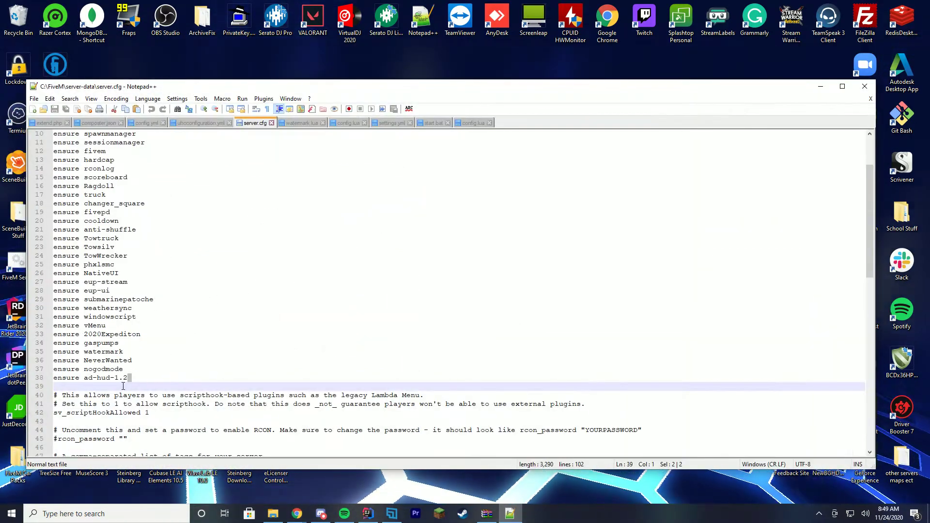
pyautogui.click(123, 386)
pyautogui.write('ensure')
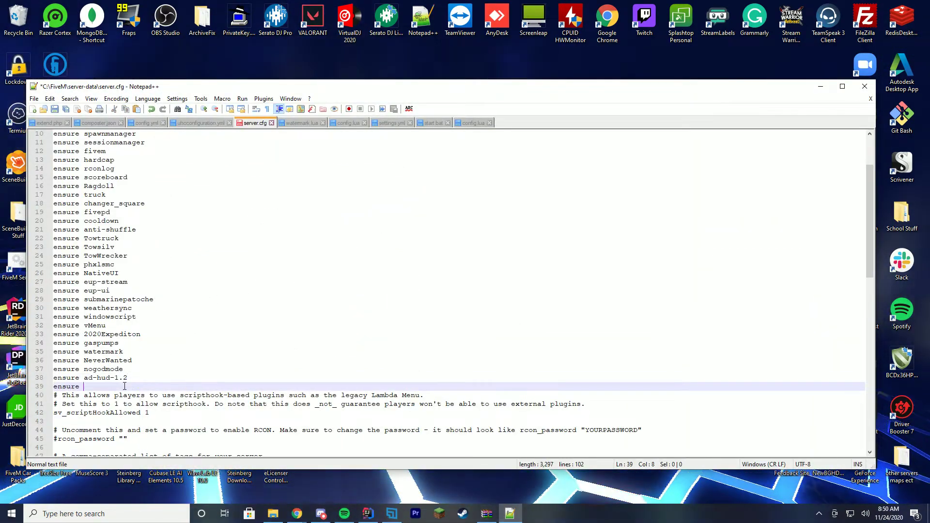
pyautogui.hotkey('ctrl', 'v')
pyautogui.press('Return')
pyautogui.hotkey('ctrl', 's')
pyautogui.click(165, 384)
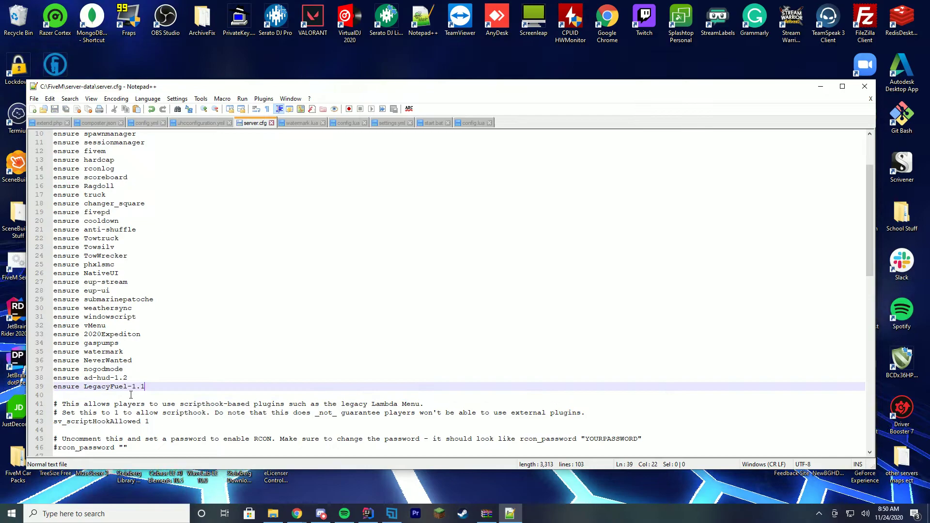
pyautogui.click(865, 86)
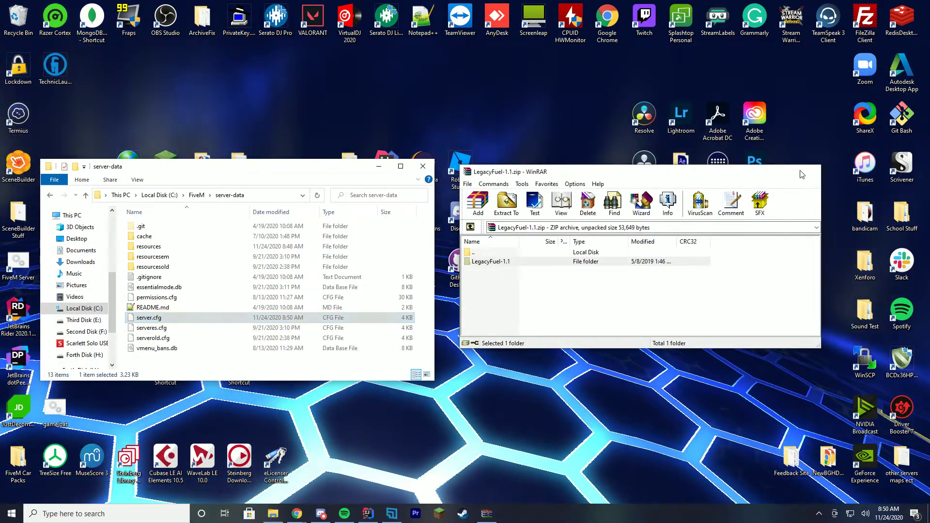
# Step: Close the LegacyFuel archive, start the FiveM server and check its console for the LegacyFuel-1.1 resource, leaving the desktop clear
pyautogui.click(808, 171)
pyautogui.moveTo(272, 170); pyautogui.dragTo(476, 168)
pyautogui.doubleClick(19, 262)
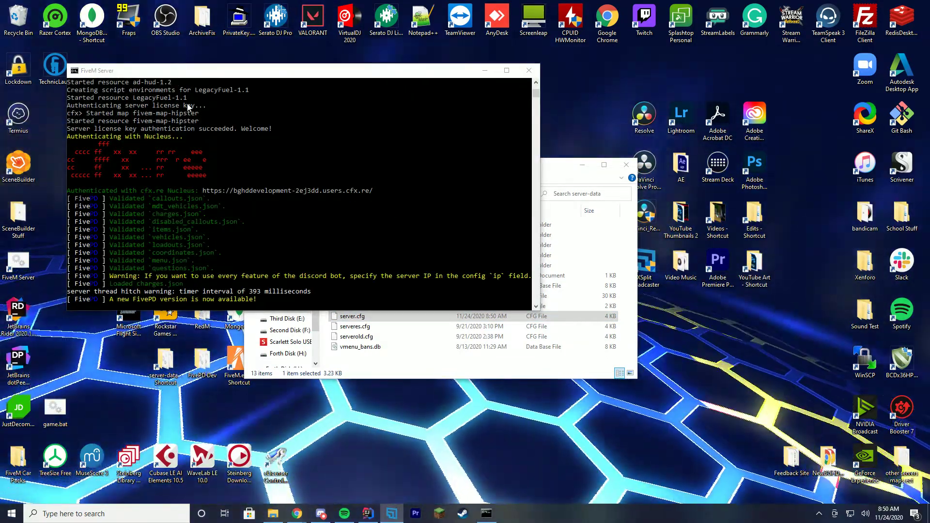
pyautogui.click(224, 73)
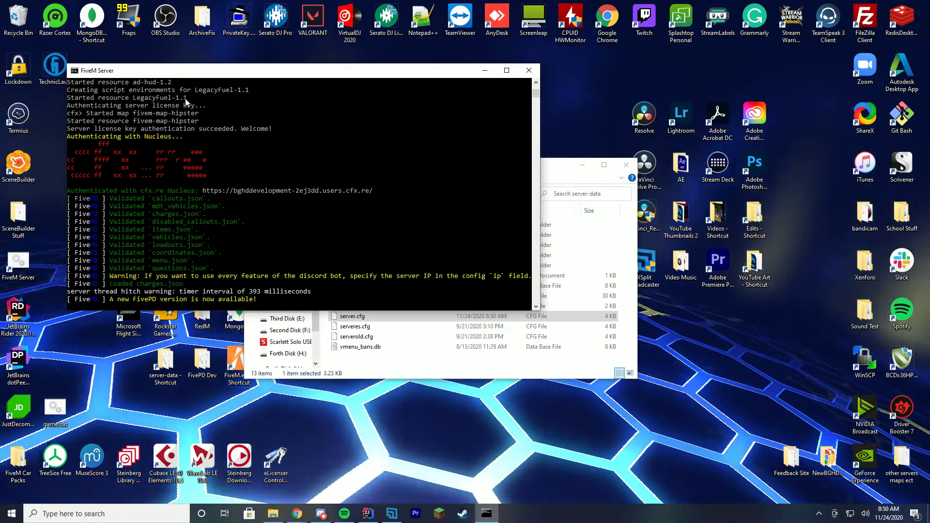
pyautogui.click(484, 71)
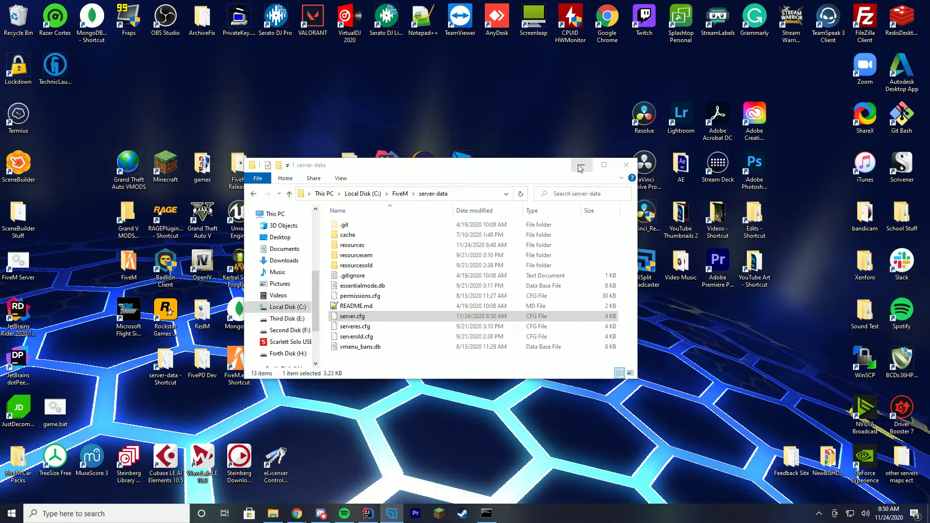
pyautogui.click(581, 164)
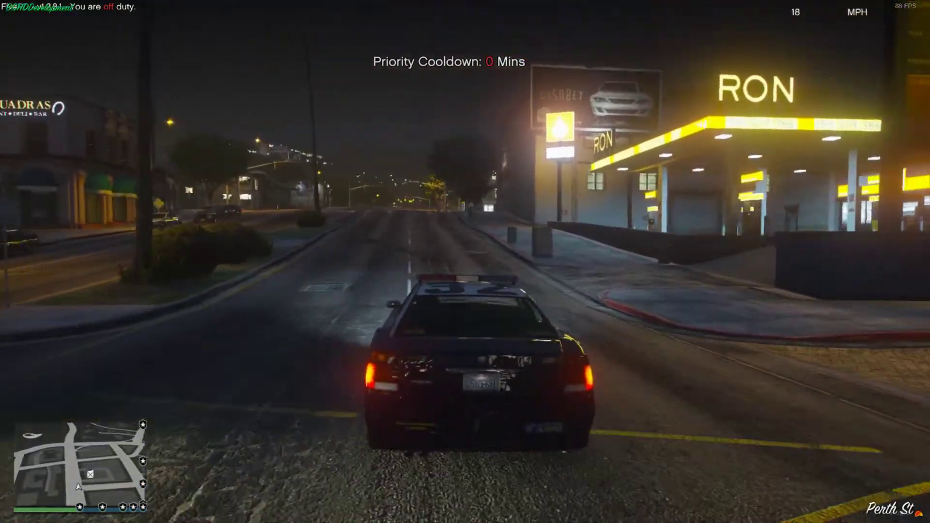
# Step: In the FiveM game, park the police cruiser beside a pump at the RON gas station and get out
pyautogui.press('w')
pyautogui.press('d')
pyautogui.press('w')
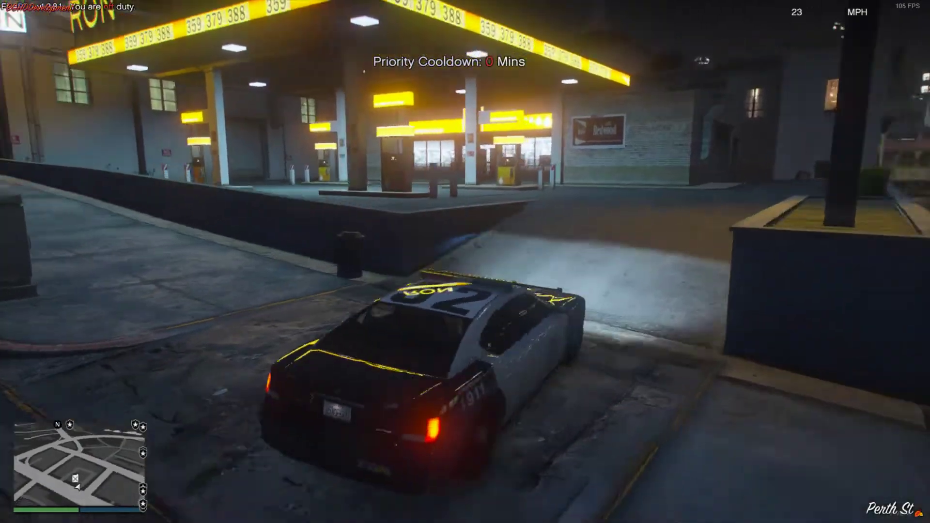
pyautogui.press('a')
pyautogui.press('s')
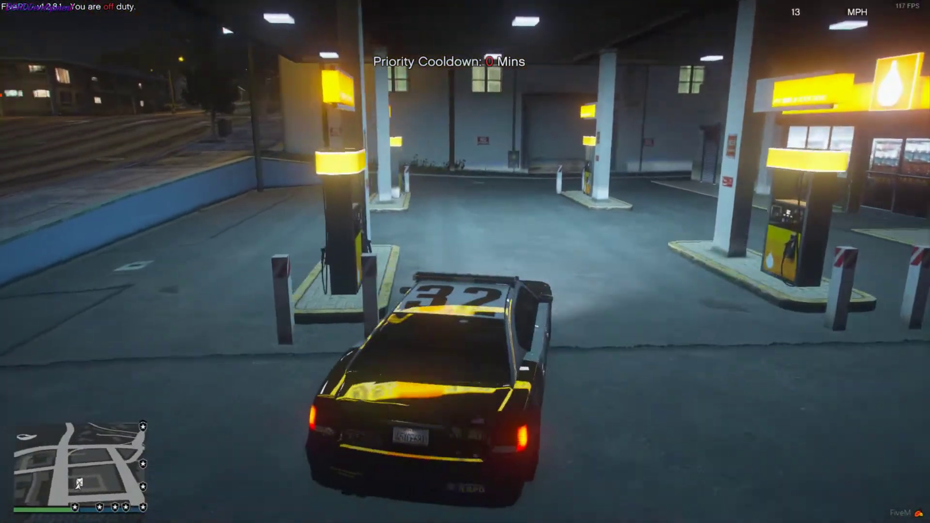
pyautogui.press('f')
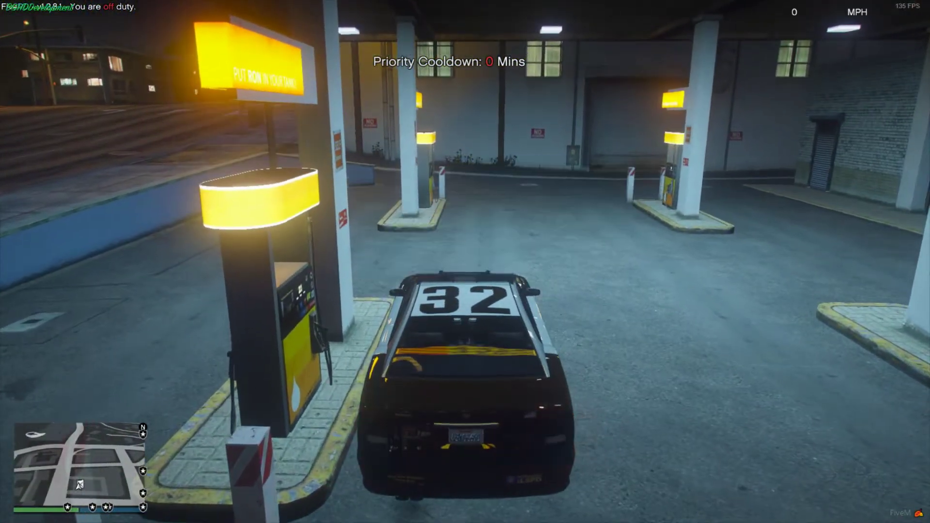
# Step: Walk around the fuel pump to examine its refuel and jerry can prompts
pyautogui.press('w')
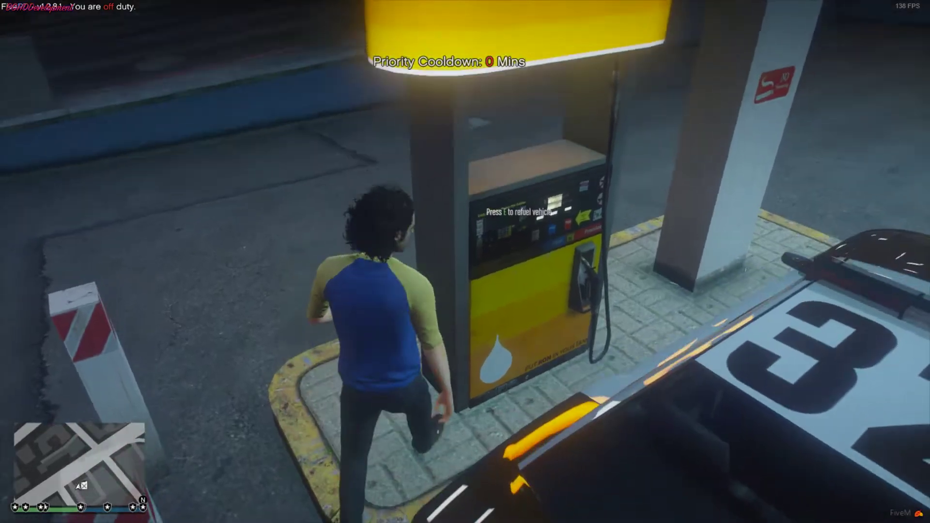
pyautogui.press('s')
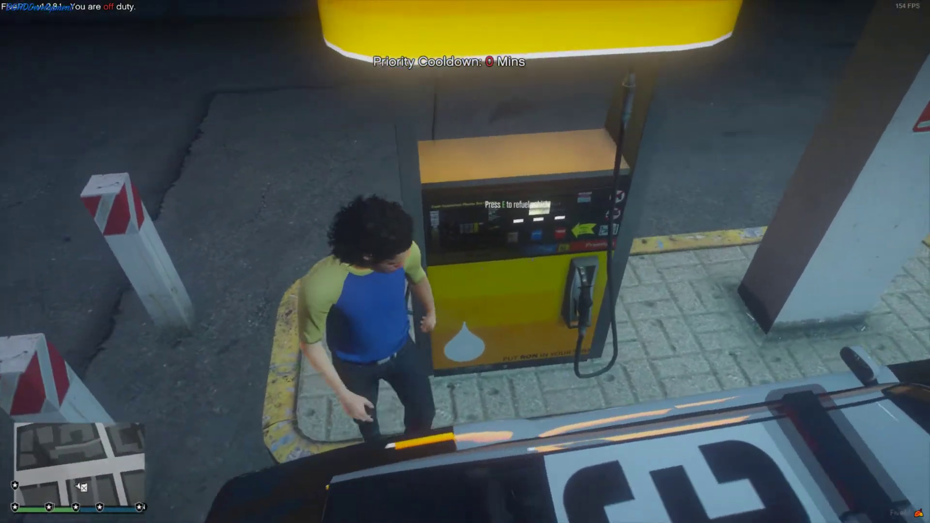
pyautogui.press('d')
pyautogui.press('a')
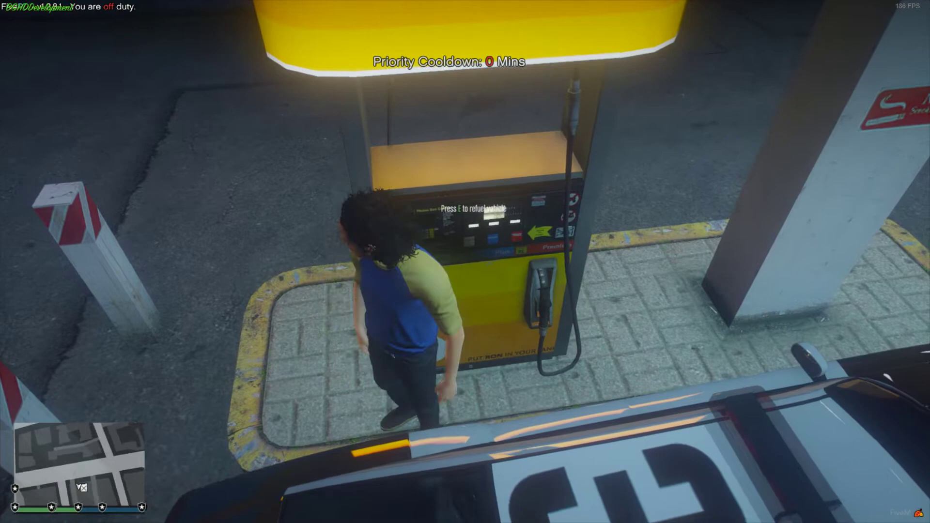
pyautogui.press('d')
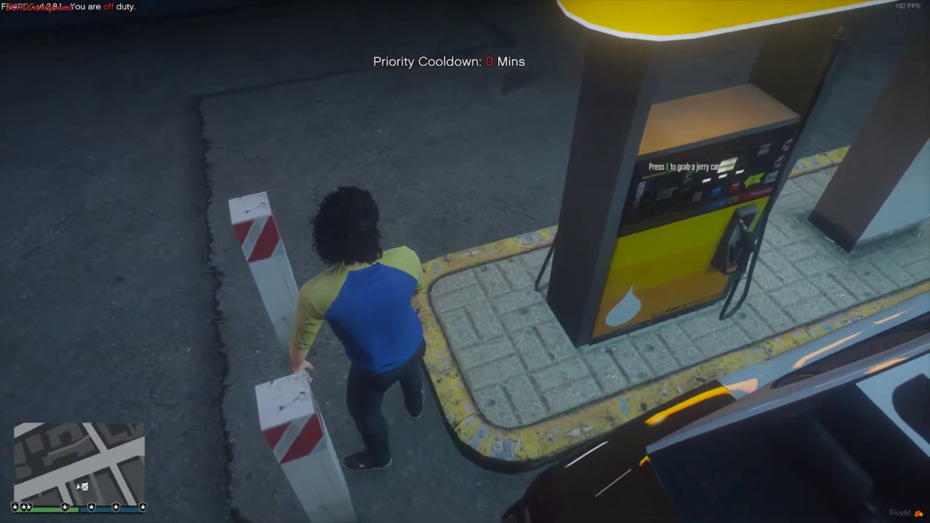
pyautogui.press('d')
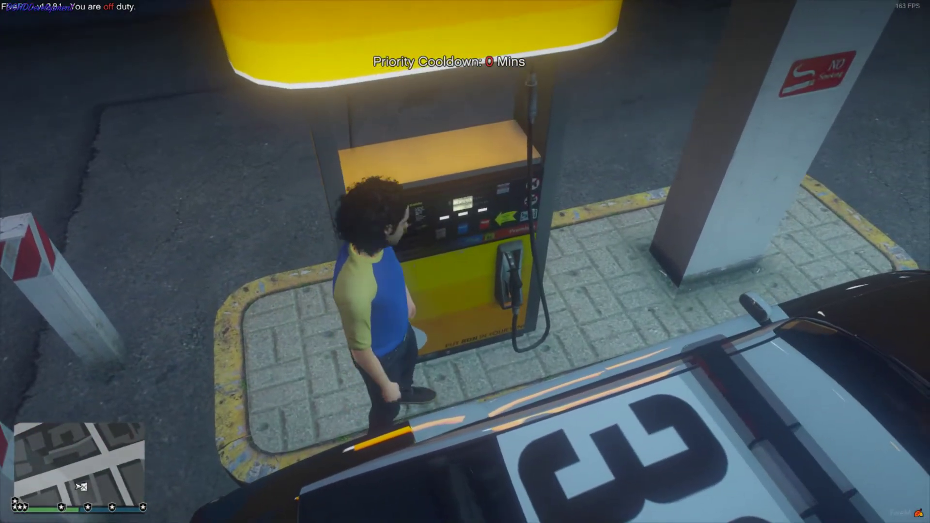
pyautogui.press('d')
# Step: Refuel the police cruiser at the pump and get back into it
pyautogui.press('e')
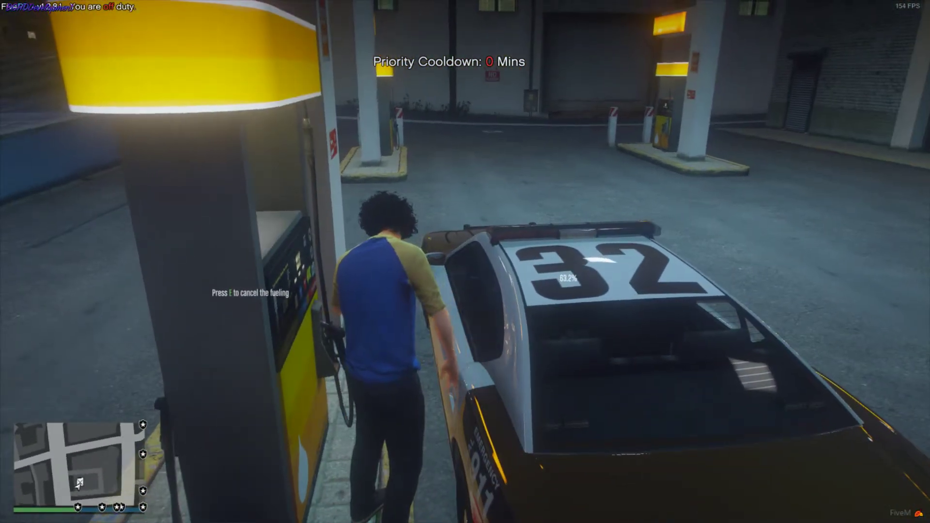
pyautogui.press('w')
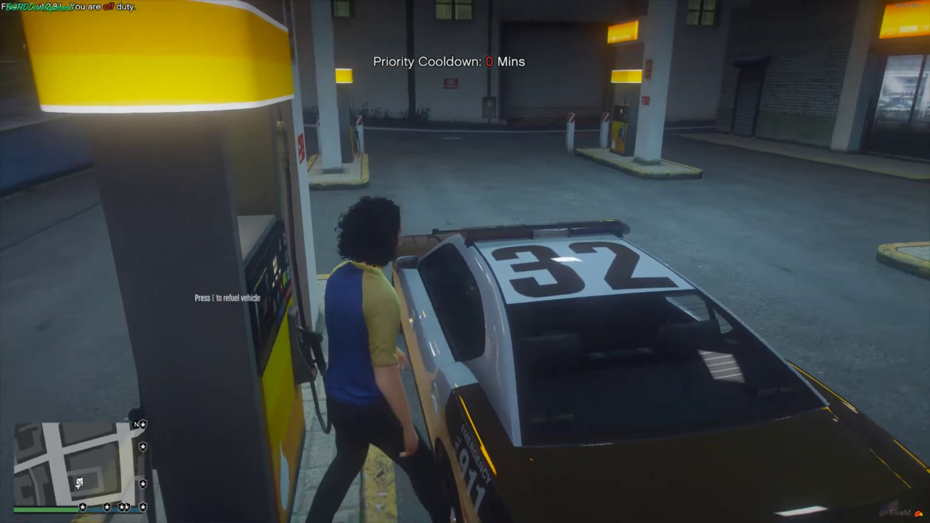
pyautogui.press('w')
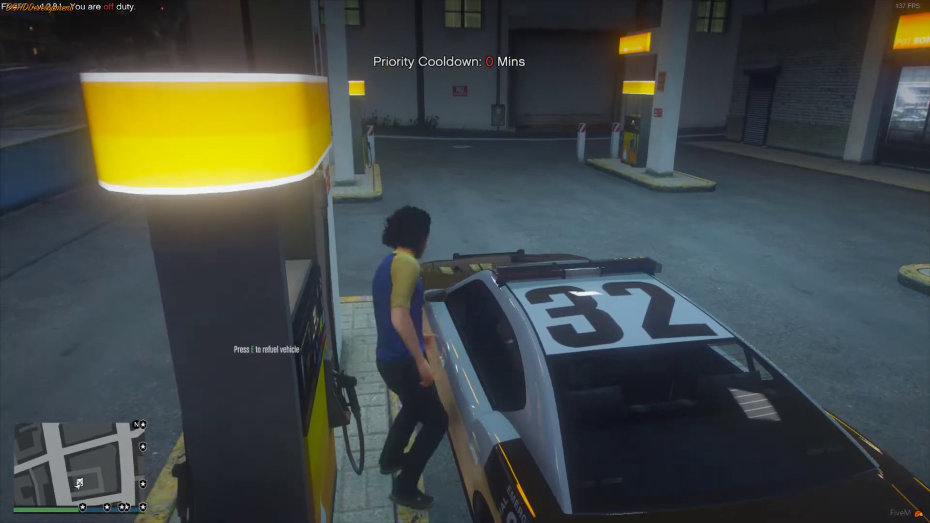
pyautogui.press('f')
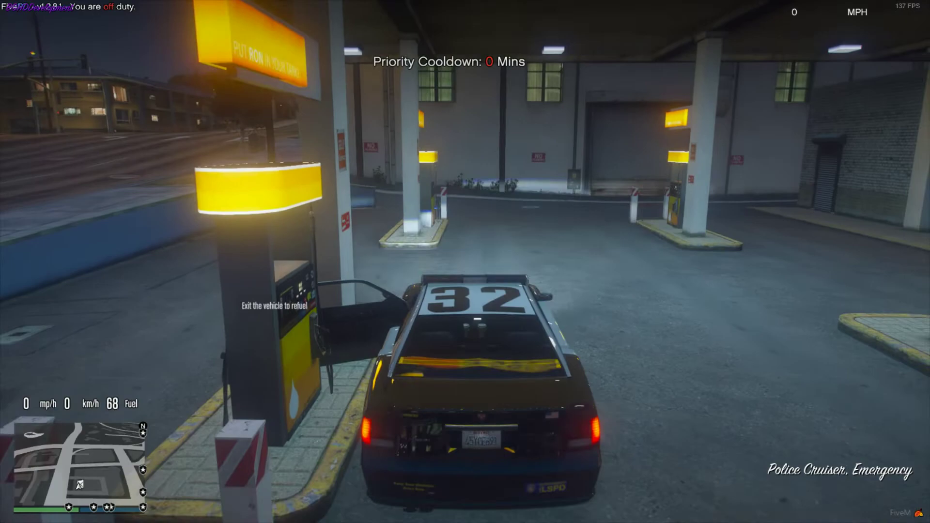
# Step: Drive the police cruiser out of the station and through the city to check the speed and fuel display
pyautogui.press('w')
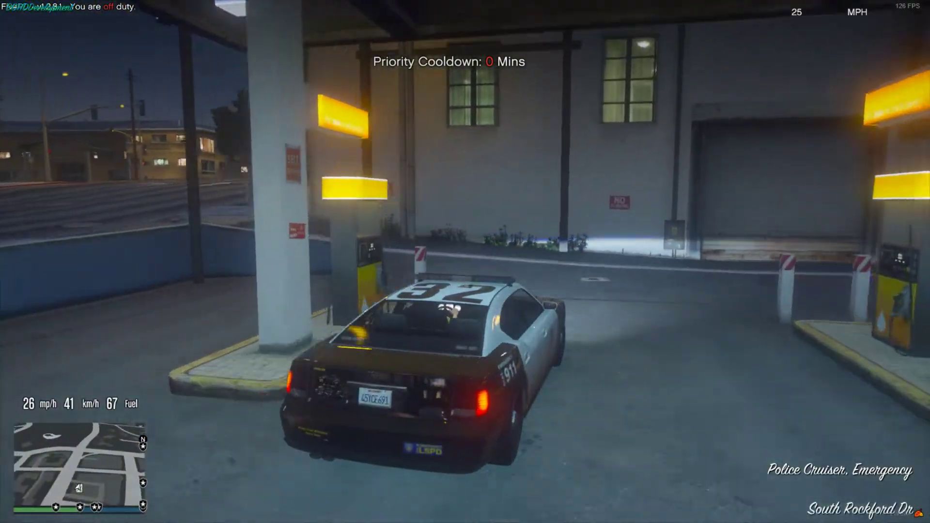
pyautogui.press('w')
pyautogui.press('a')
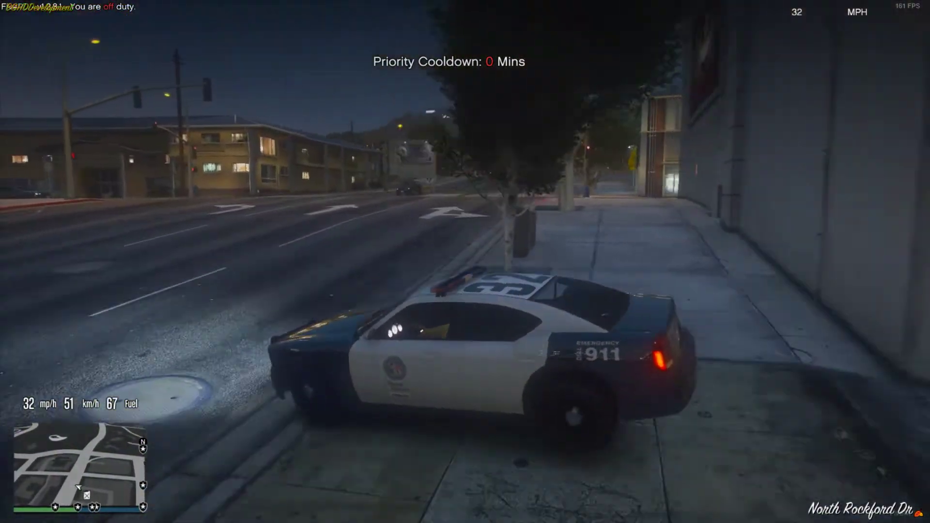
pyautogui.press('w')
pyautogui.press('d')
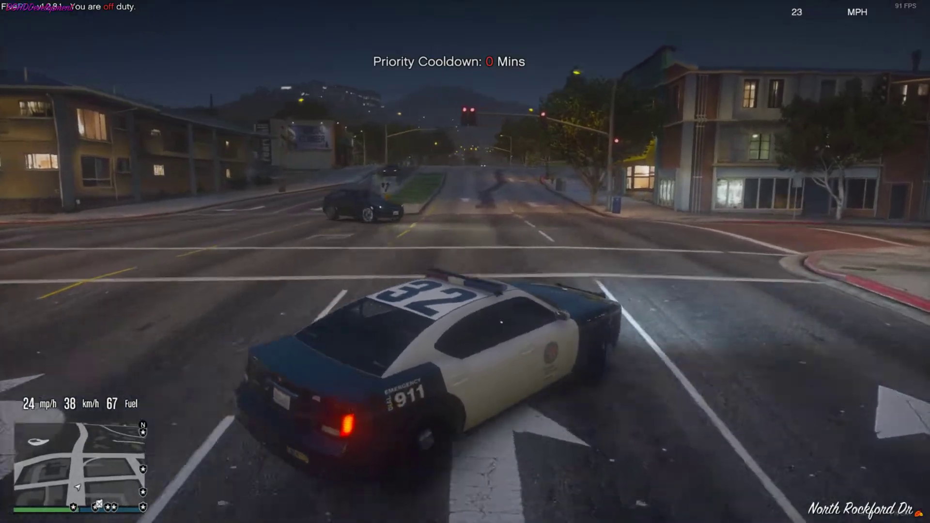
pyautogui.press('w')
pyautogui.press('a')
pyautogui.press('s')
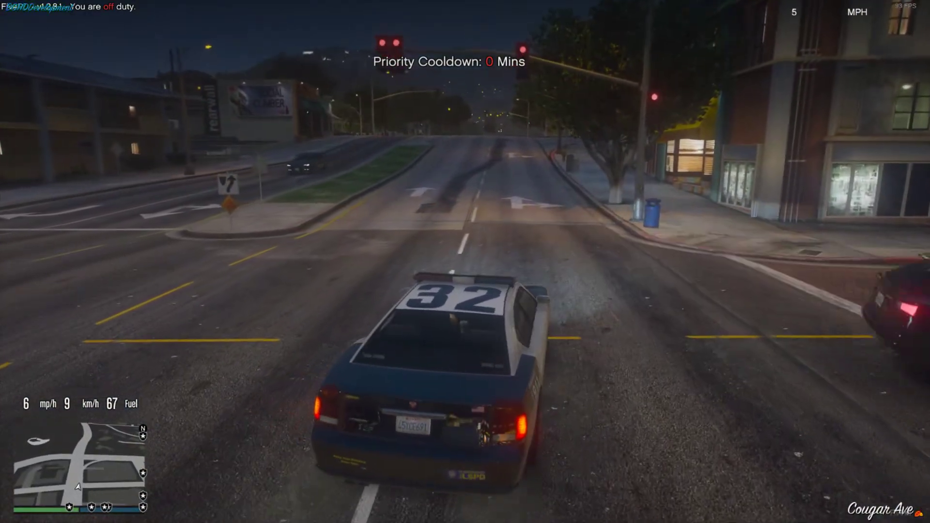
pyautogui.press('w')
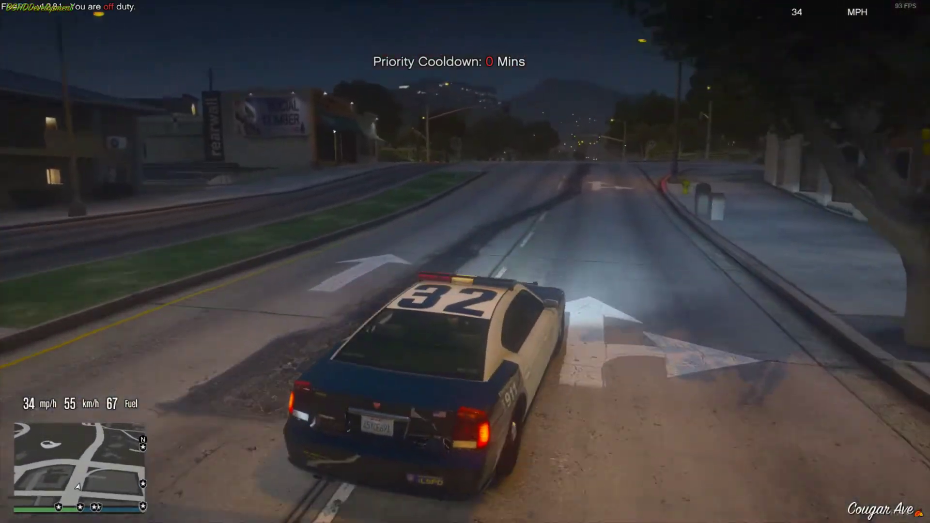
pyautogui.press('w')
pyautogui.press('a')
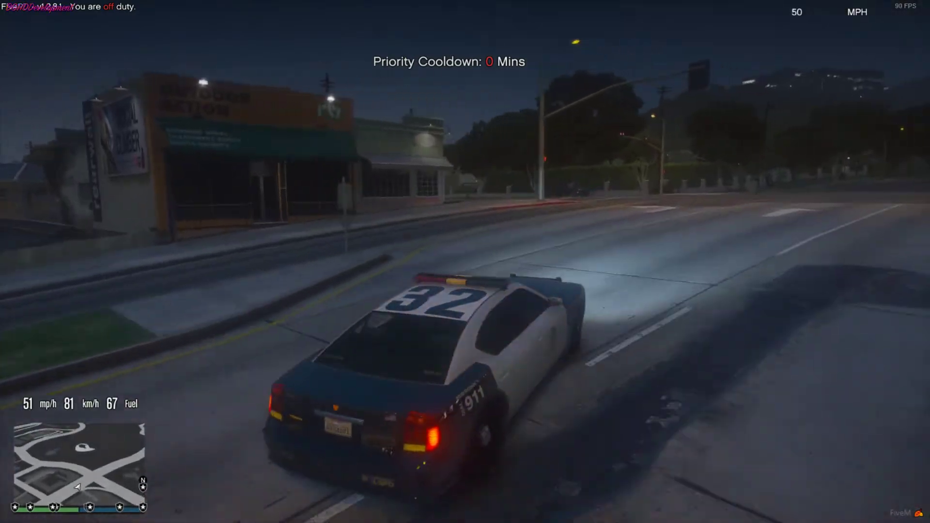
pyautogui.press('w')
pyautogui.press('a')
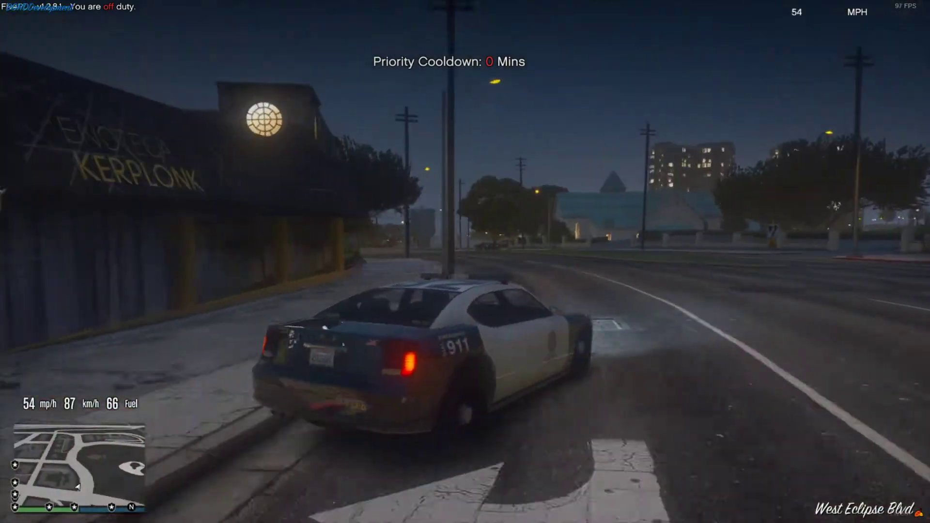
pyautogui.press('w')
pyautogui.press('a')
pyautogui.press('q')
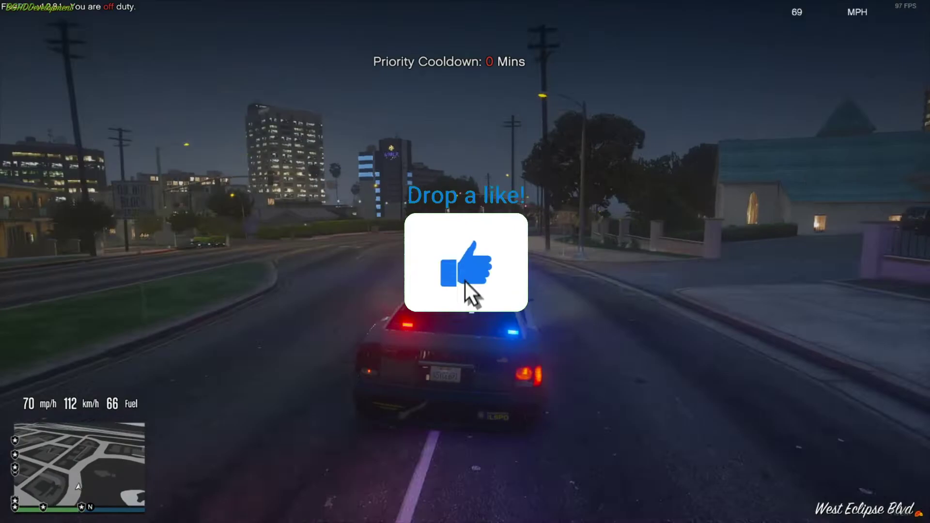
pyautogui.press('a')
pyautogui.press('w')
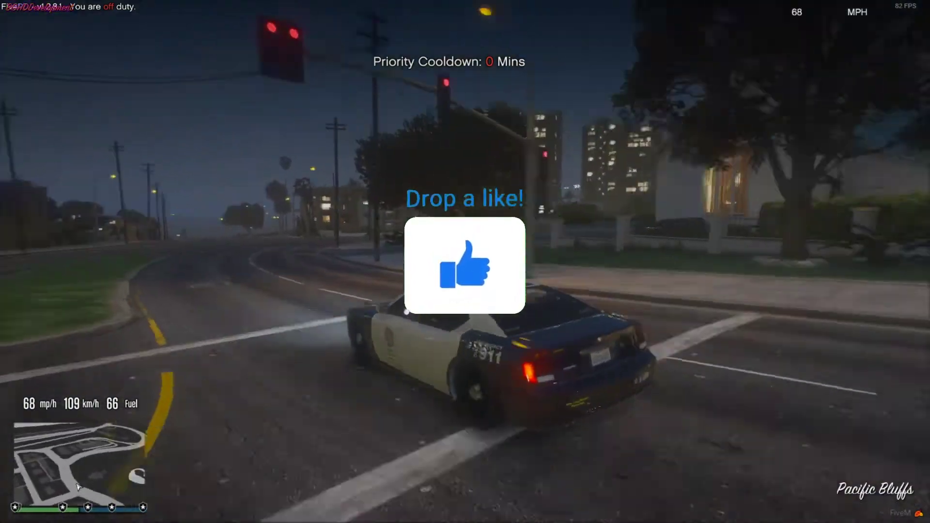
pyautogui.press('w')
pyautogui.press('d')
pyautogui.press('a')
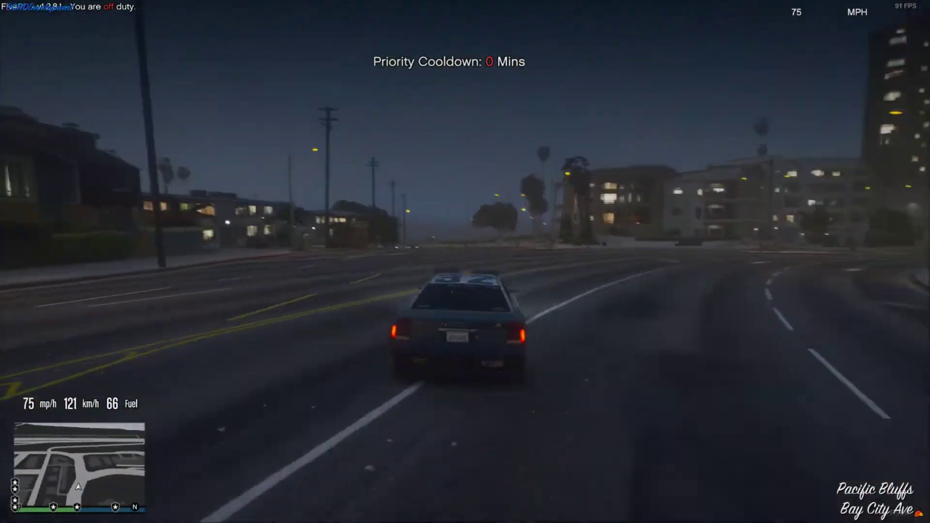
pyautogui.press('w')
pyautogui.press('d')
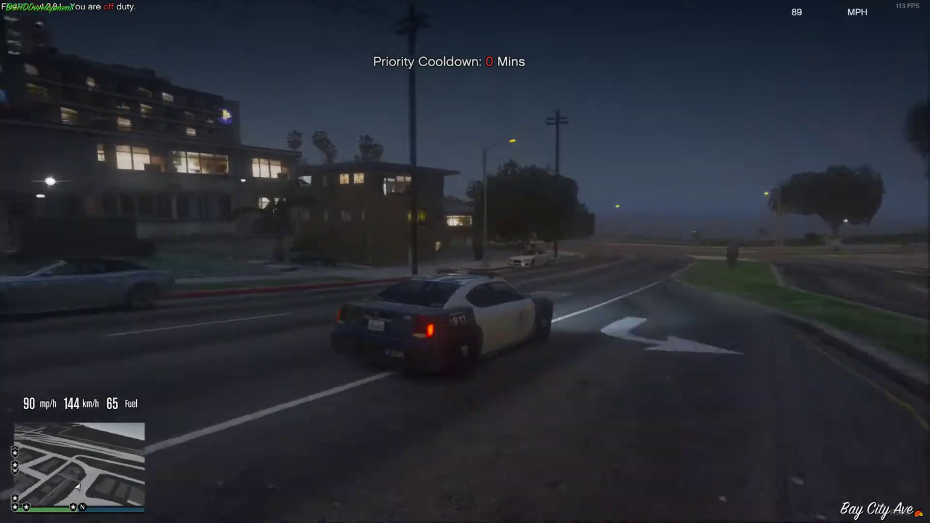
pyautogui.press('a')
pyautogui.press('space')
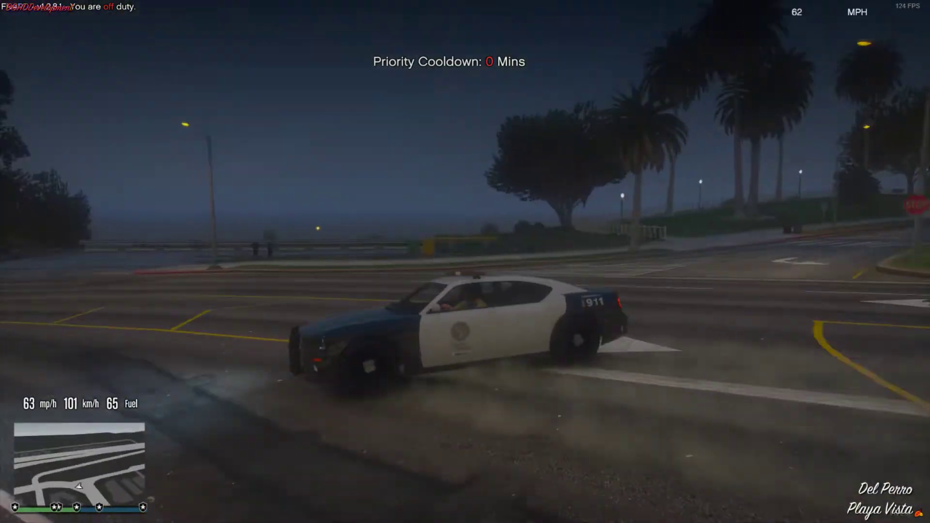